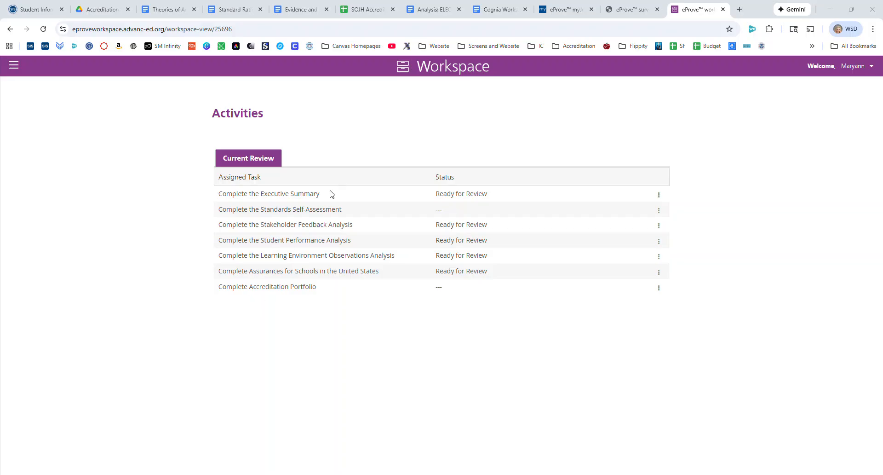
# Step: Open the Standards Self-Assessment task from the current review's activities
pyautogui.click(659, 195)
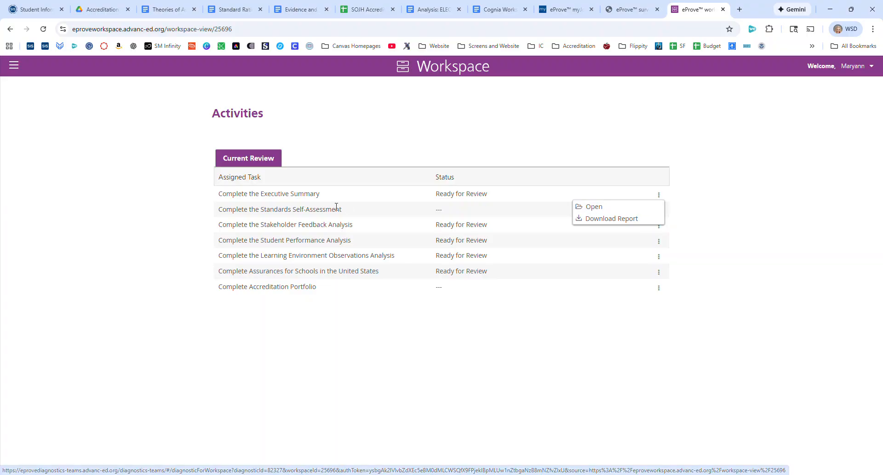
pyautogui.click(754, 227)
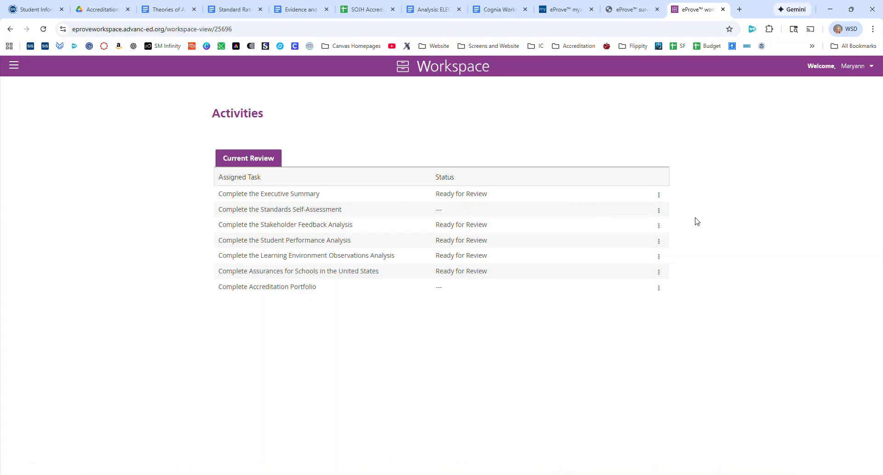
pyautogui.click(659, 213)
pyautogui.click(587, 222)
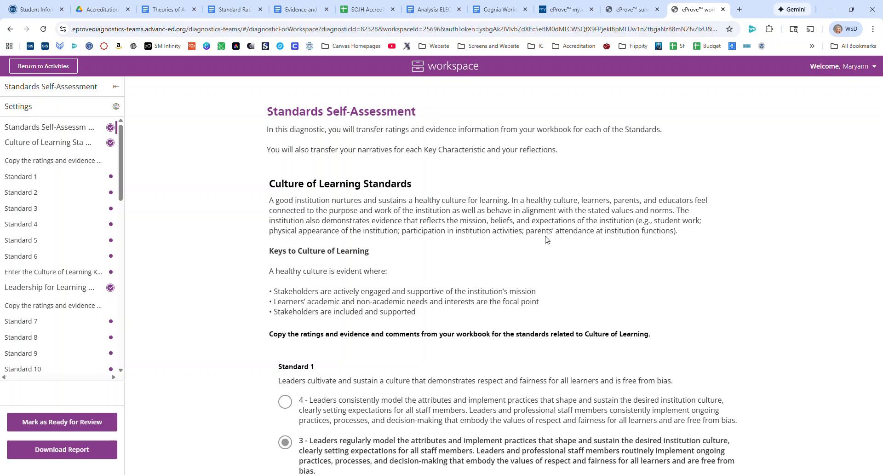
# Step: Review the Culture of Learning introduction and Standard 1 rating, and expand the Standard 1 comments
pyautogui.scroll(-2, 643, 254)
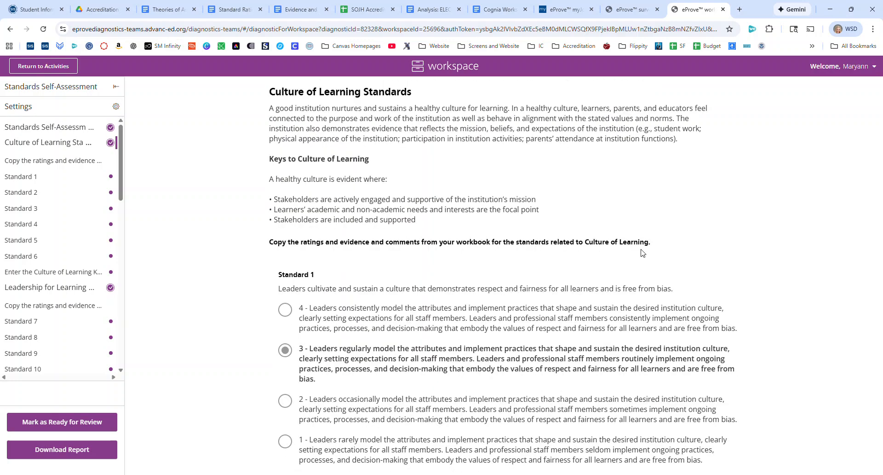
pyautogui.scroll(-1, 643, 253)
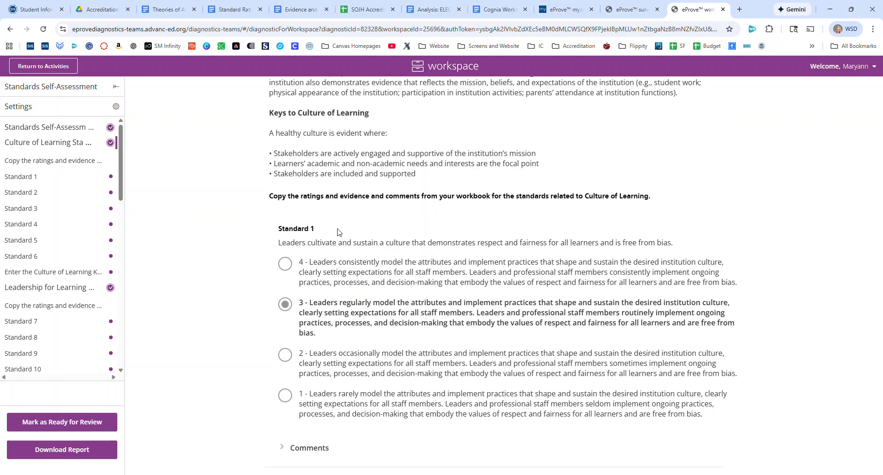
pyautogui.scroll(-1, 331, 256)
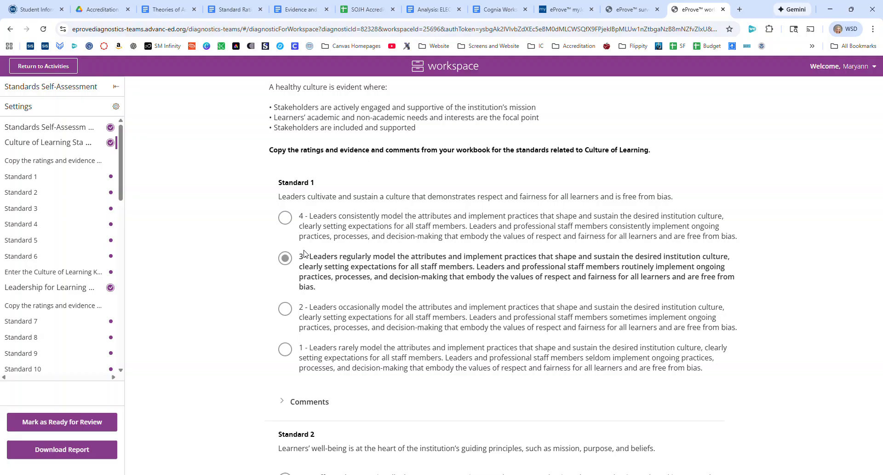
pyautogui.scroll(-3, 407, 251)
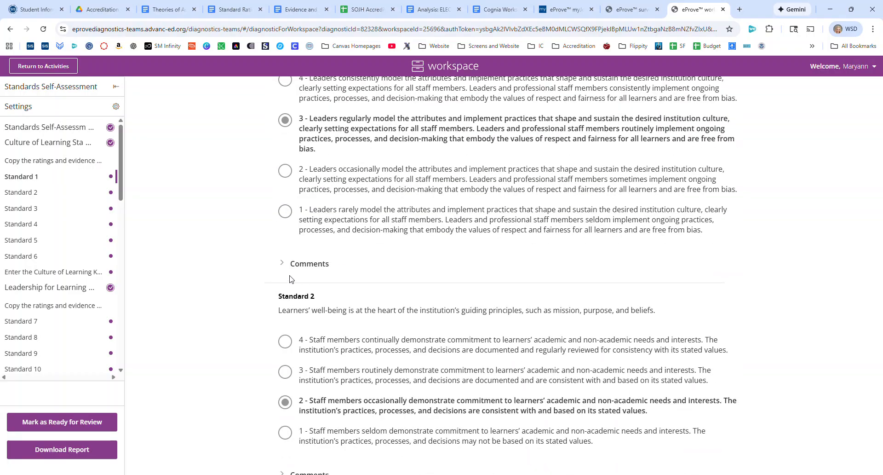
pyautogui.click(284, 266)
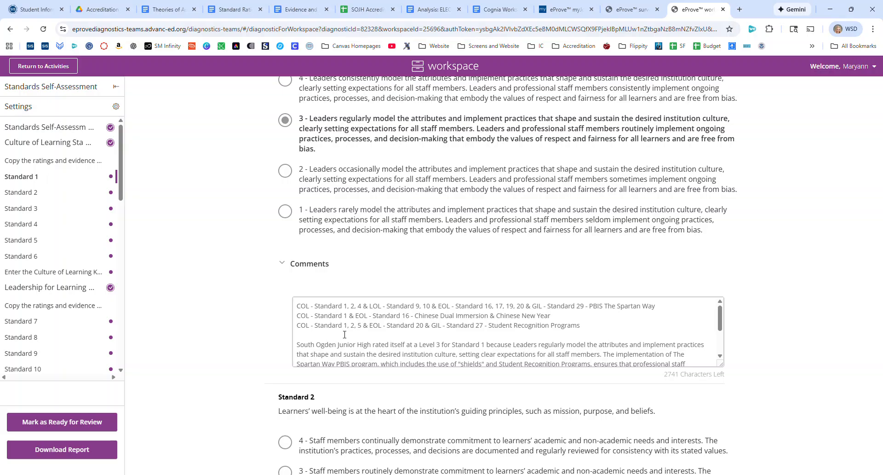
# Step: Read through the evidence list and rating rationale in the Standard 1 comments
pyautogui.scroll(-3, 362, 325)
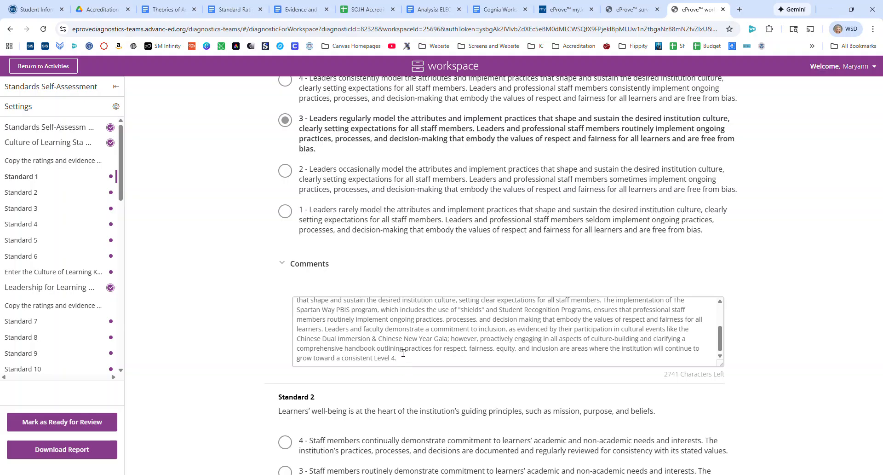
pyautogui.scroll(-1, 405, 349)
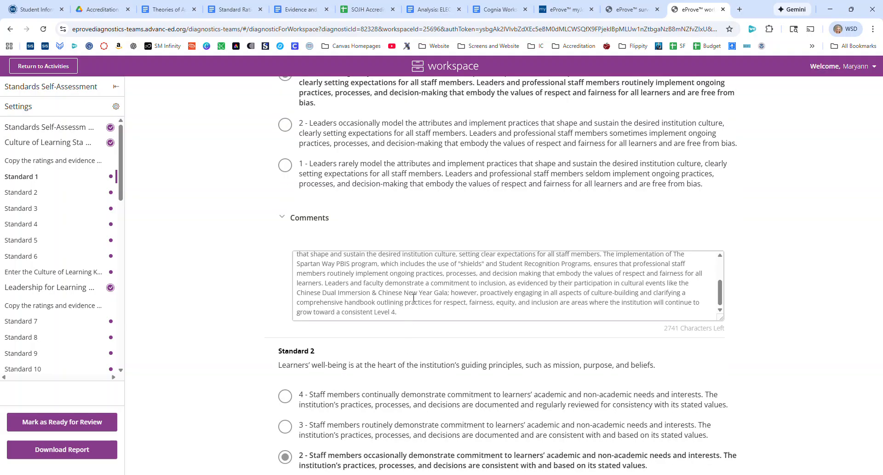
pyautogui.scroll(5, 414, 302)
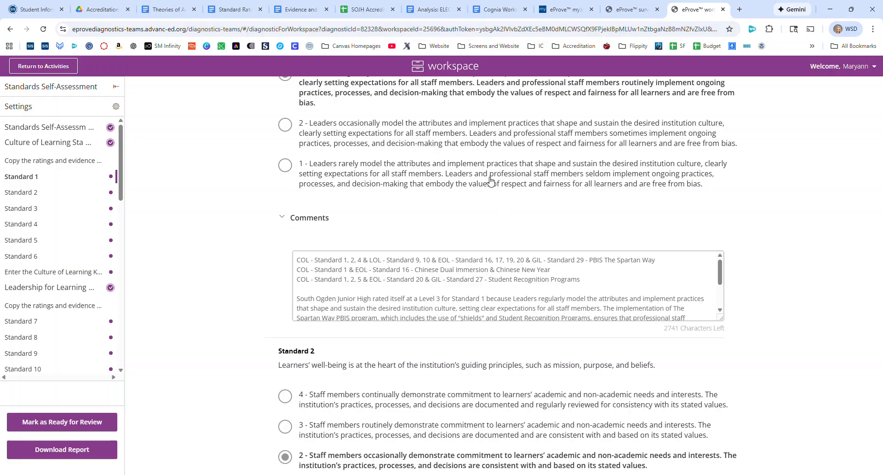
pyautogui.scroll(1, 490, 182)
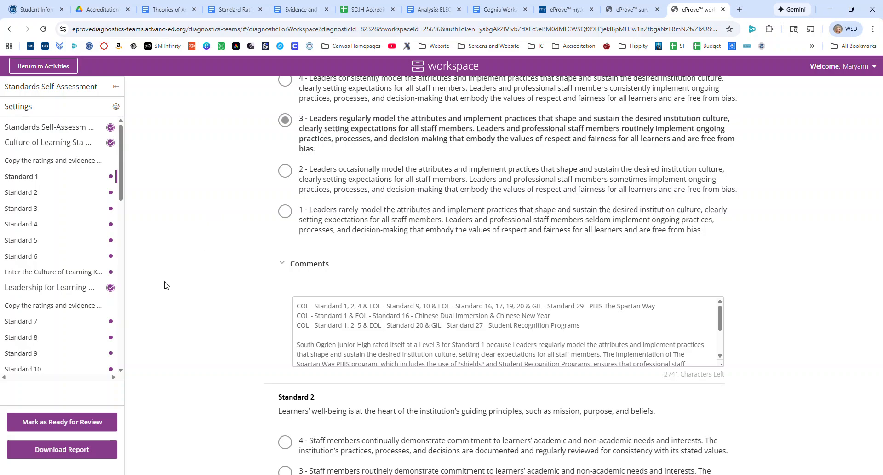
# Step: Go to the Culture of Learning Key Characteristic narrative and review its List of Evidence and Rationales
pyautogui.click(48, 273)
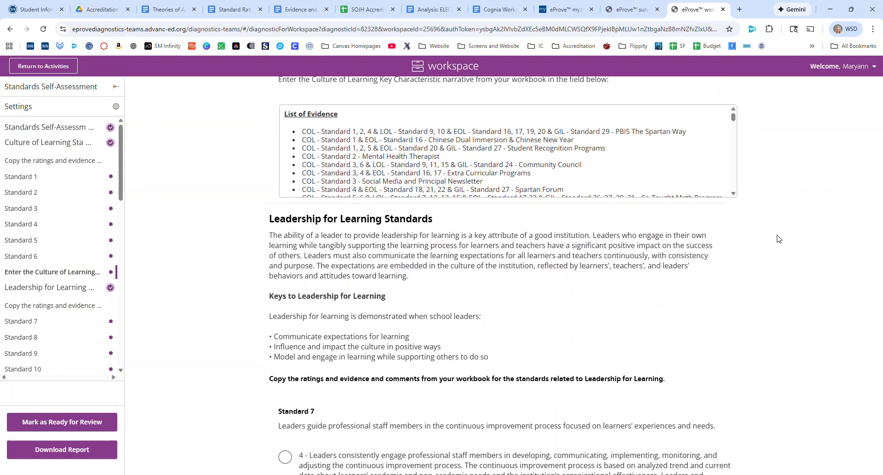
pyautogui.scroll(1, 778, 239)
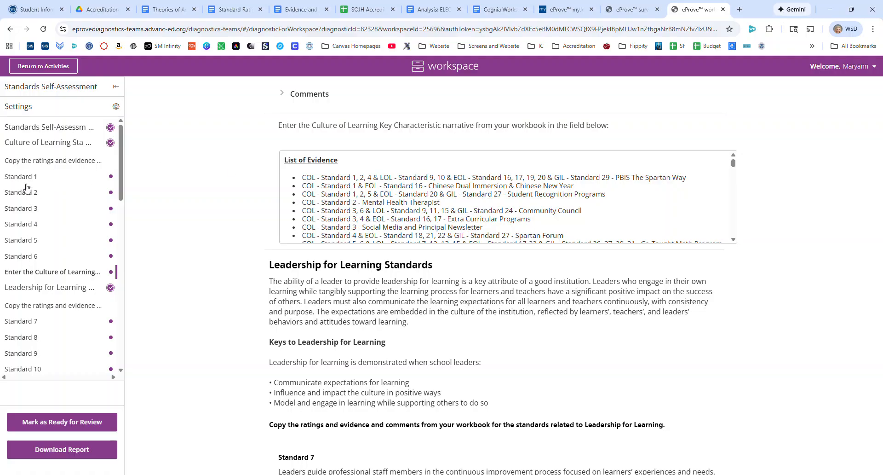
pyautogui.scroll(-1, 577, 191)
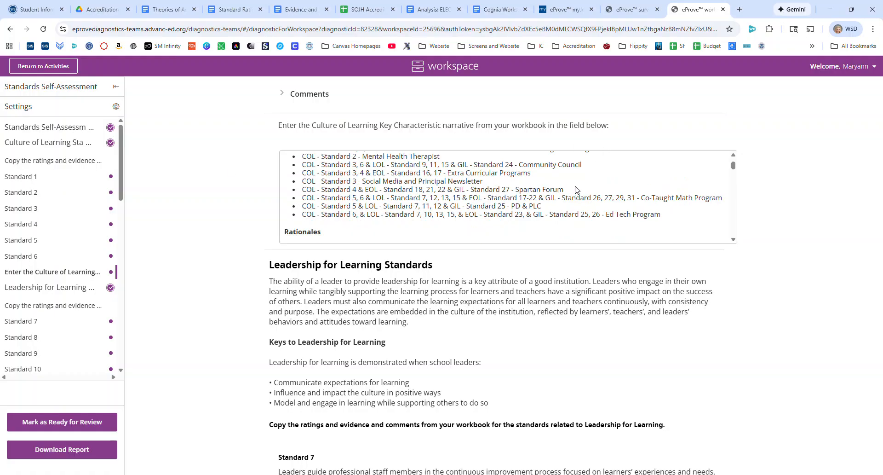
pyautogui.scroll(-1, 577, 189)
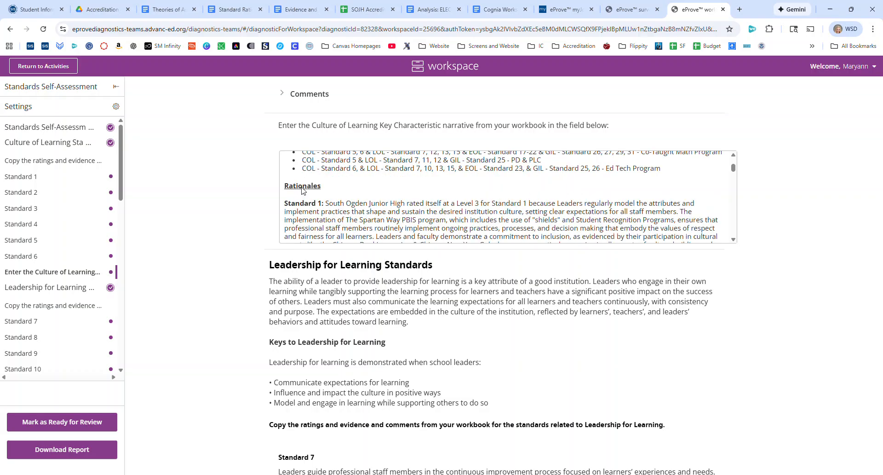
pyautogui.scroll(-1, 372, 189)
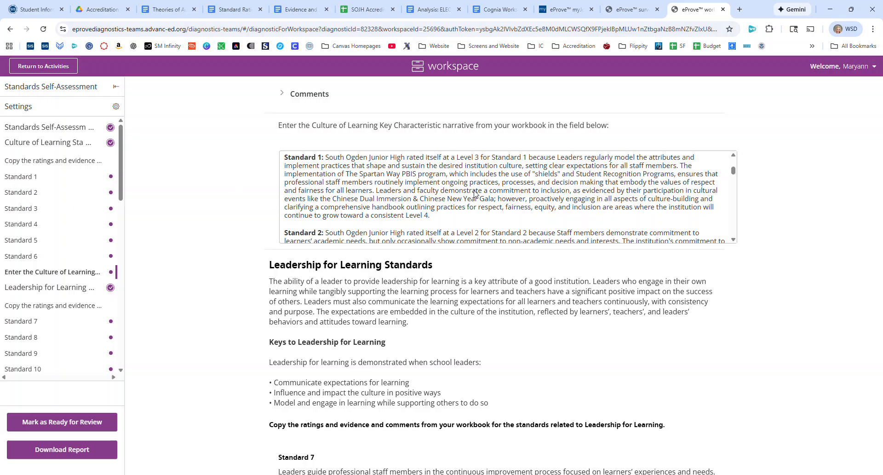
pyautogui.scroll(-10, 475, 193)
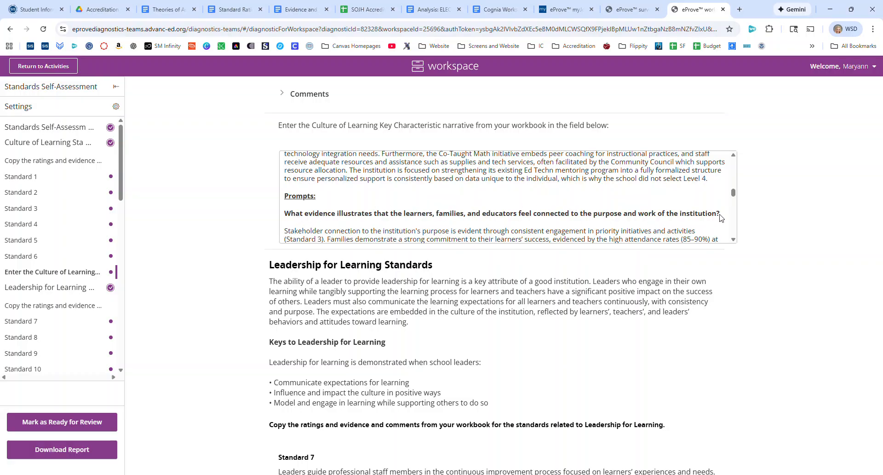
# Step: Read the answers to the Prompts in the Culture of Learning narrative
pyautogui.scroll(-1, 628, 219)
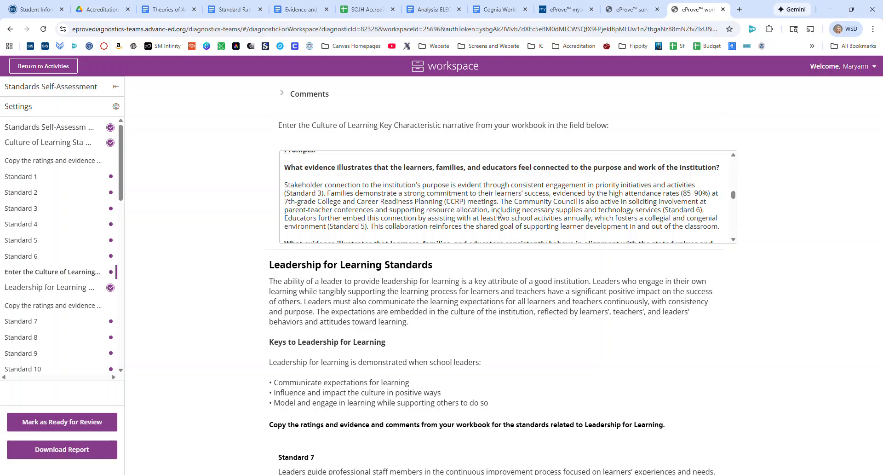
pyautogui.scroll(-2, 469, 205)
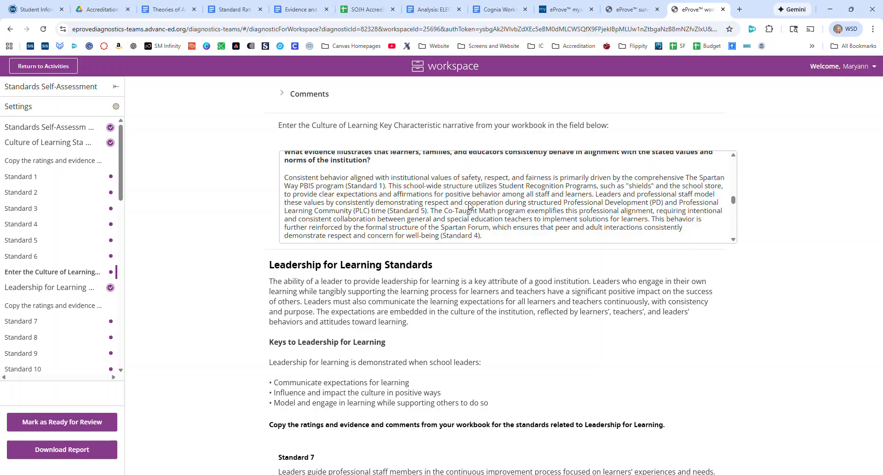
pyautogui.scroll(-1, 336, 179)
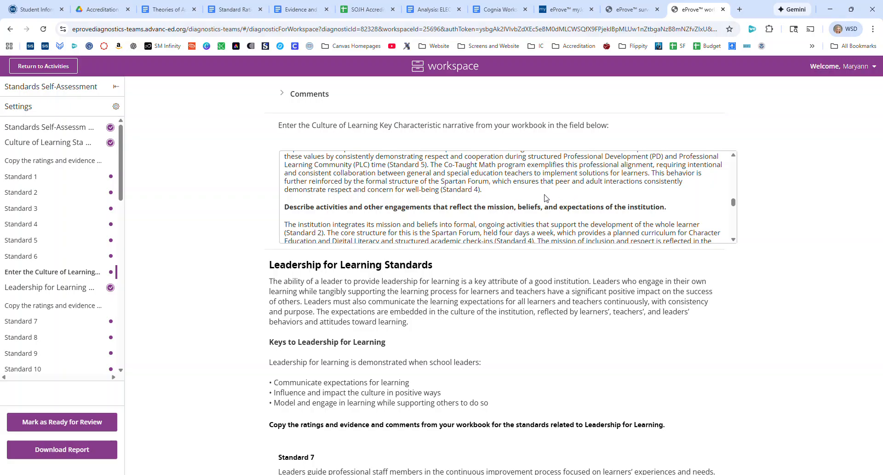
pyautogui.scroll(-1, 548, 199)
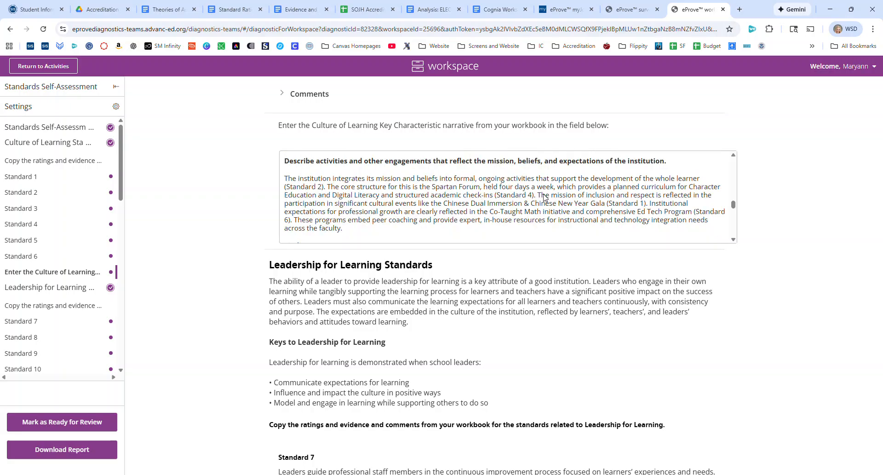
# Step: Examine the Findings in the Culture of Learning narrative, covering the noteworthy achievement and both areas in need of improvement
pyautogui.scroll(-1, 544, 197)
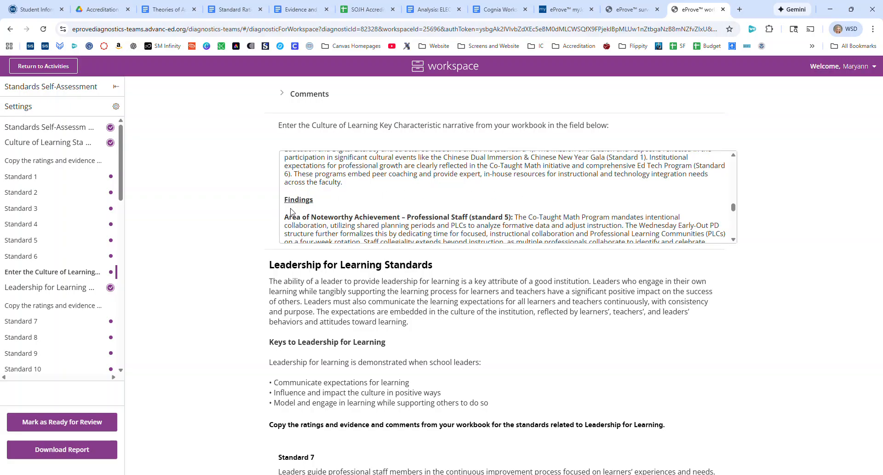
pyautogui.scroll(-1, 319, 202)
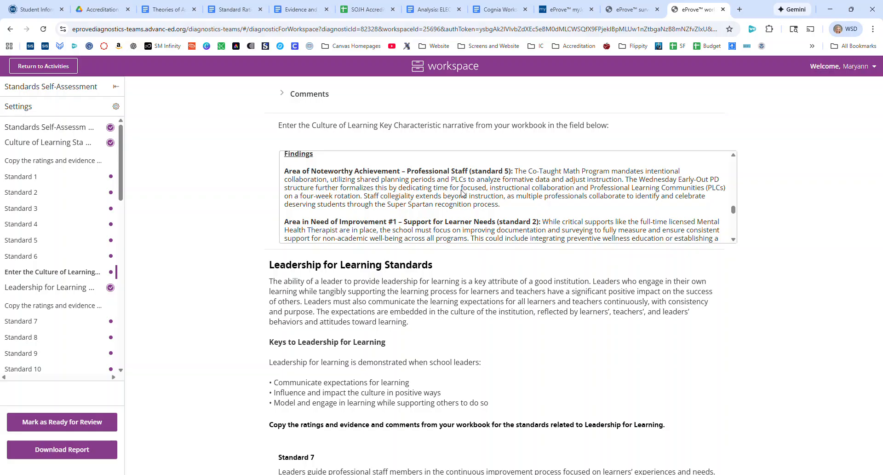
pyautogui.scroll(-1, 342, 212)
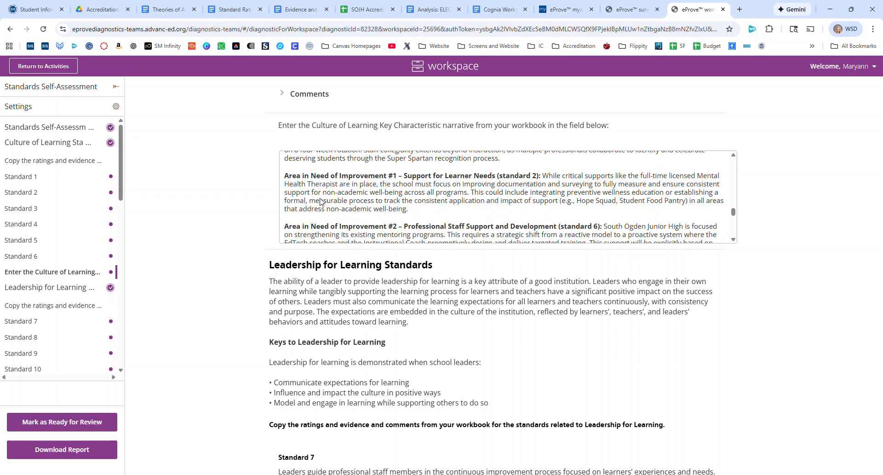
pyautogui.scroll(-1, 343, 195)
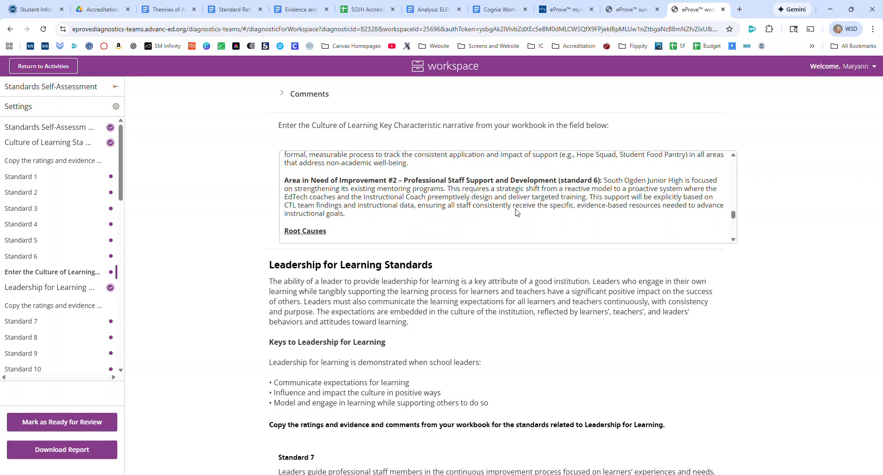
# Step: Review the Root Causes and Theories of Action through the end of the Culture of Learning narrative
pyautogui.scroll(-1, 513, 213)
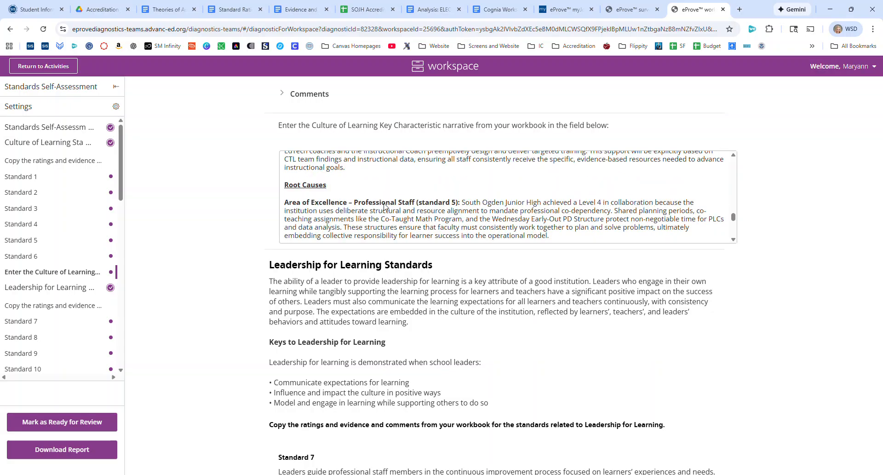
pyautogui.scroll(-1, 343, 195)
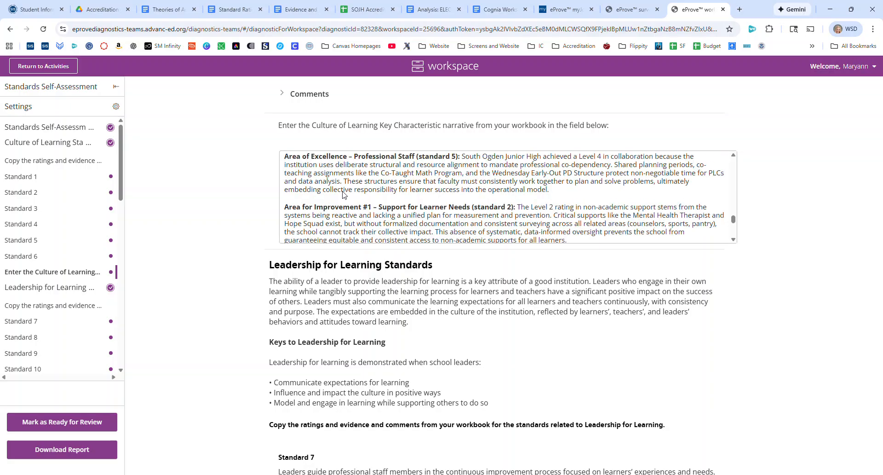
pyautogui.scroll(-2, 422, 187)
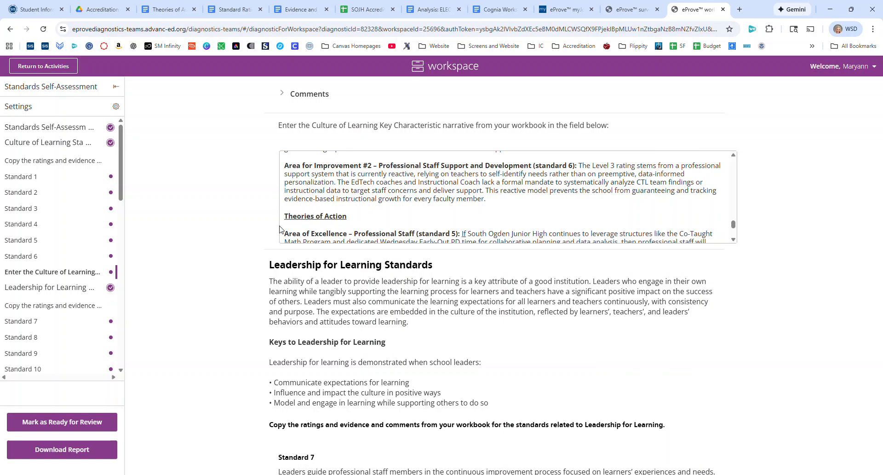
pyautogui.scroll(-1, 290, 223)
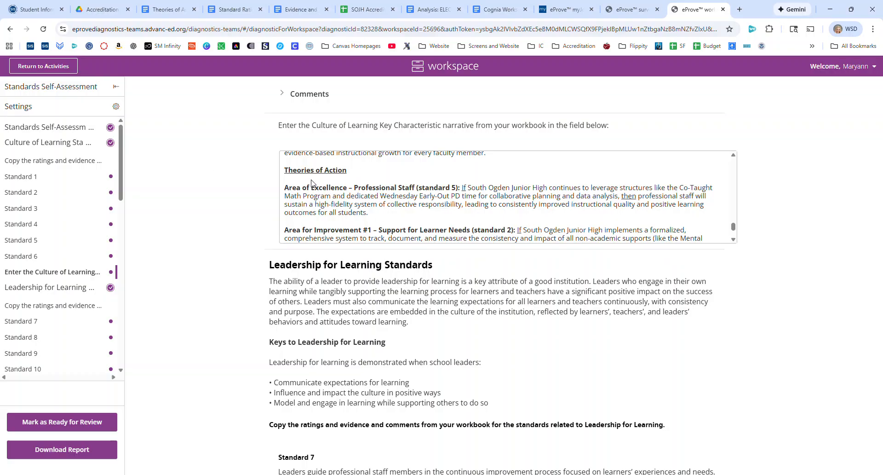
pyautogui.scroll(-3, 315, 183)
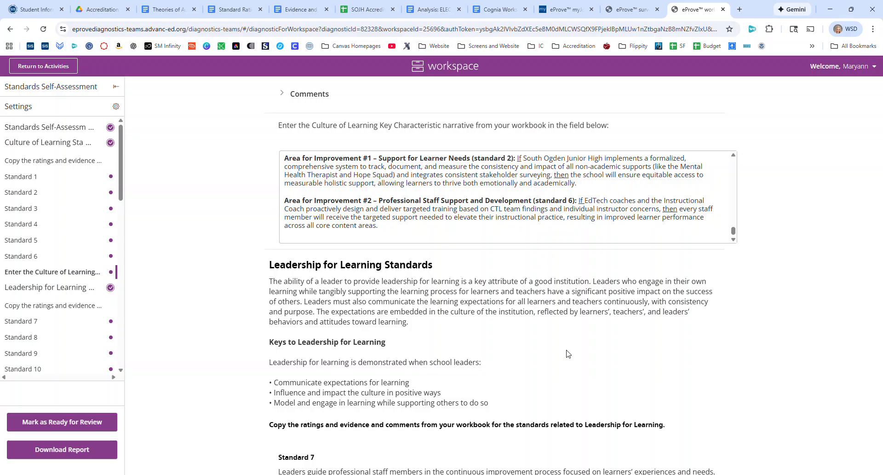
pyautogui.scroll(-3, 569, 353)
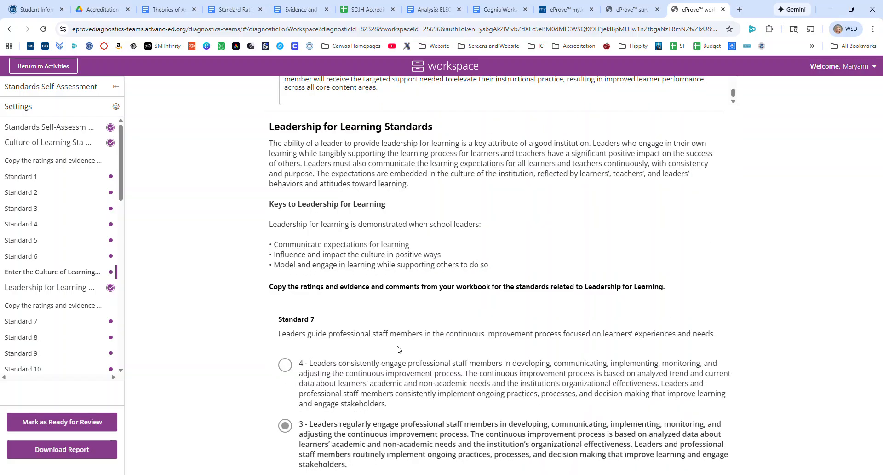
# Step: Open the ELEOT Learning Environment Observations Analysis document from Google Drive's Accreditation folder, view it, and return to the Standards Self-Assessment
pyautogui.click(101, 14)
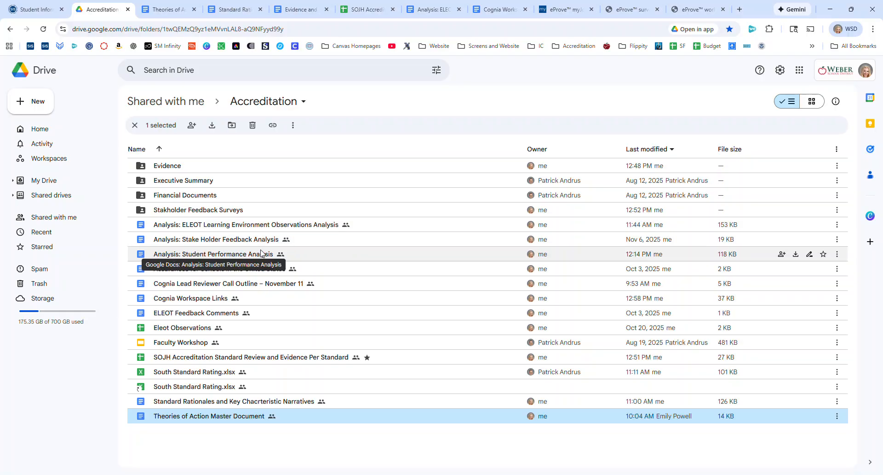
pyautogui.doubleClick(216, 228)
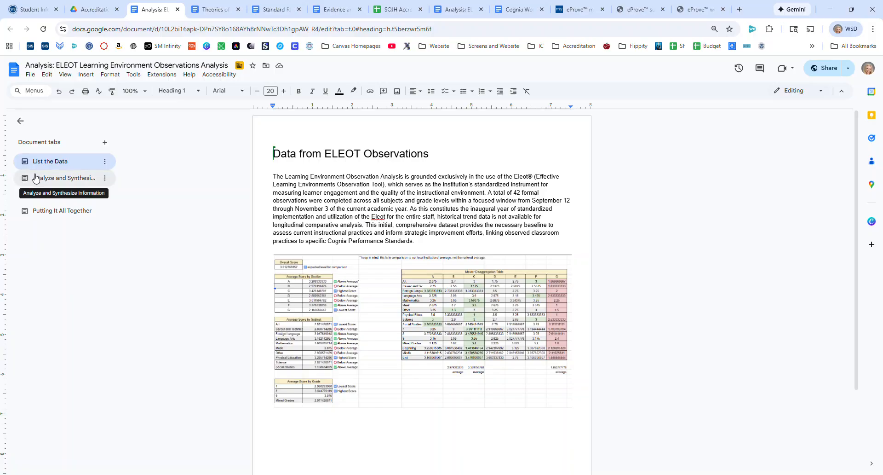
pyautogui.click(685, 12)
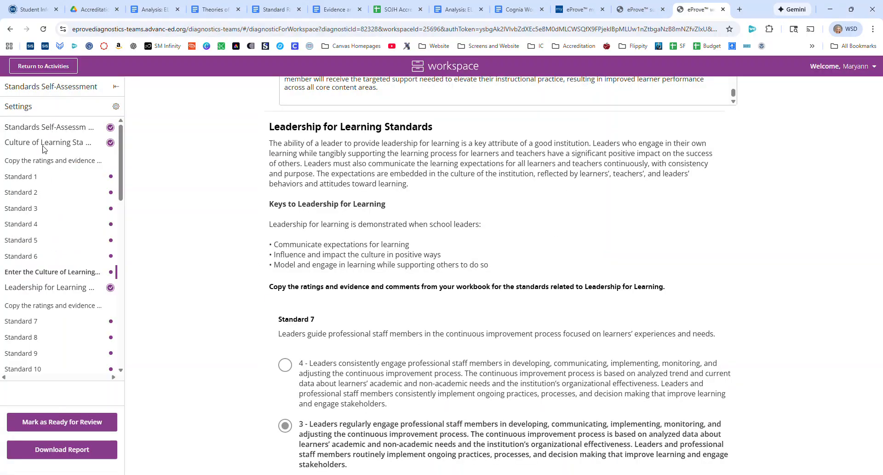
# Step: Open the Stakeholder Feedback Analysis from the workspace activities and read its description of participants and feedback collection through Validity, Reliability, and Consistency
pyautogui.click(55, 74)
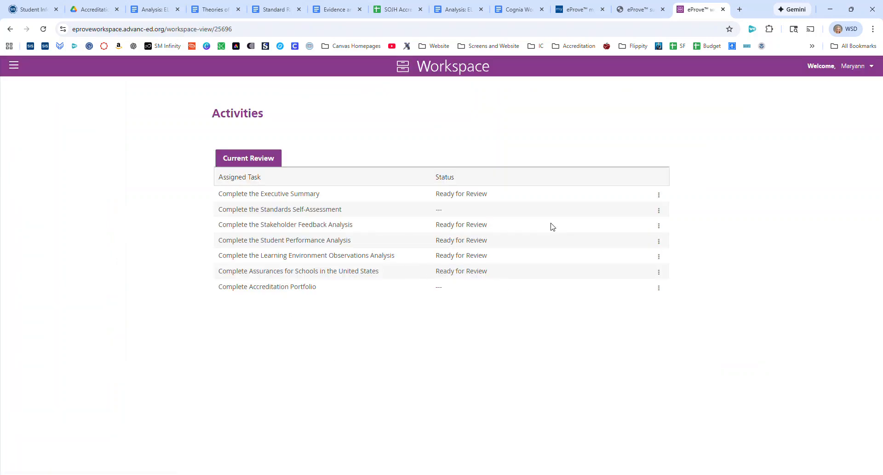
pyautogui.click(659, 226)
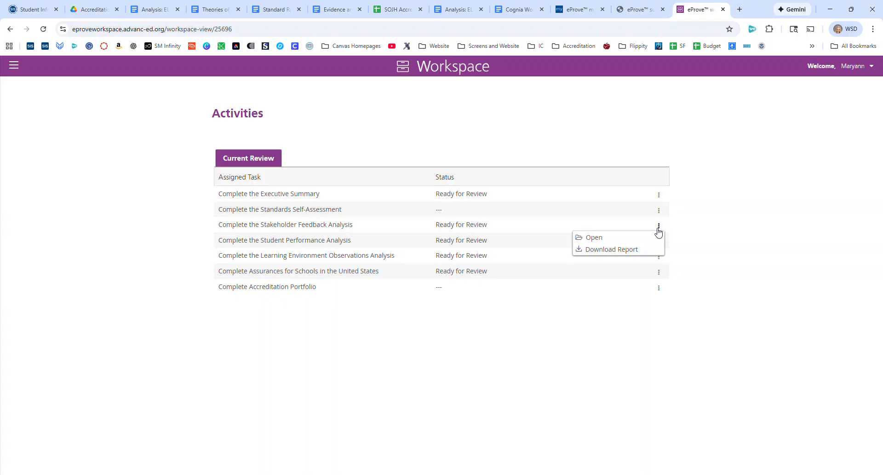
pyautogui.click(616, 237)
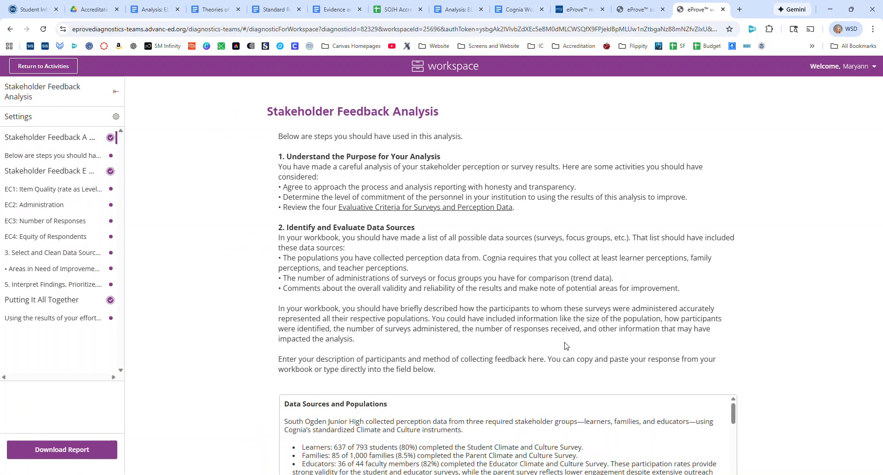
pyautogui.scroll(-5, 432, 456)
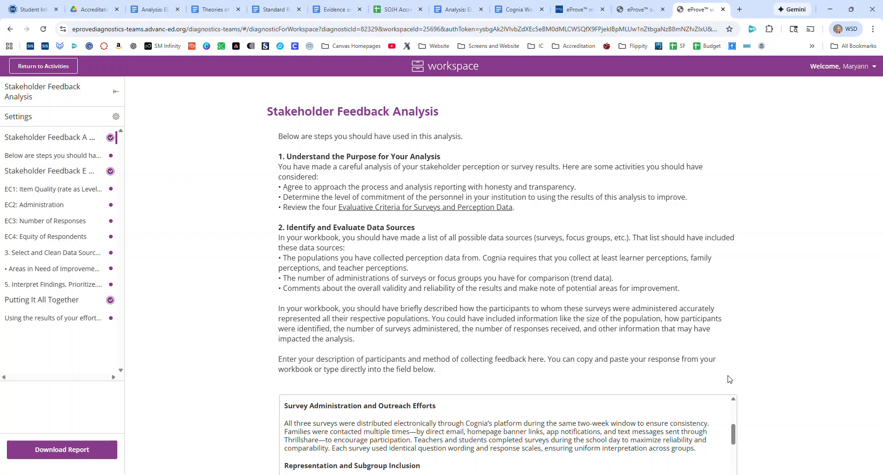
pyautogui.scroll(-4, 780, 362)
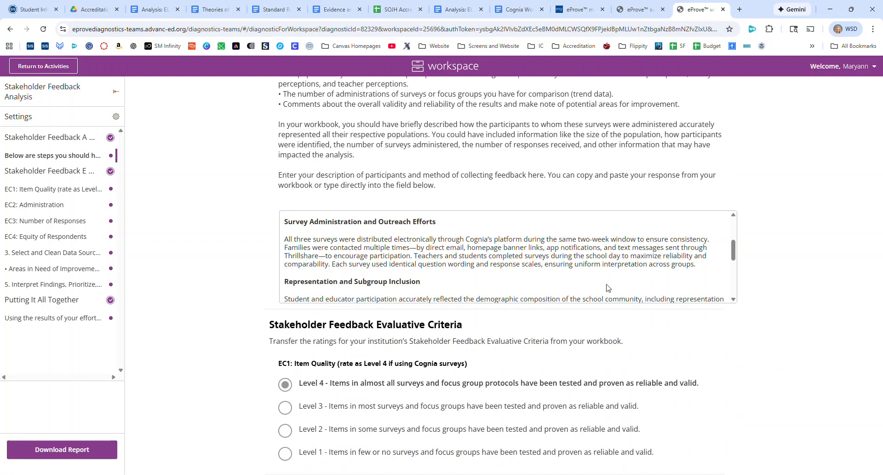
pyautogui.scroll(-3, 515, 271)
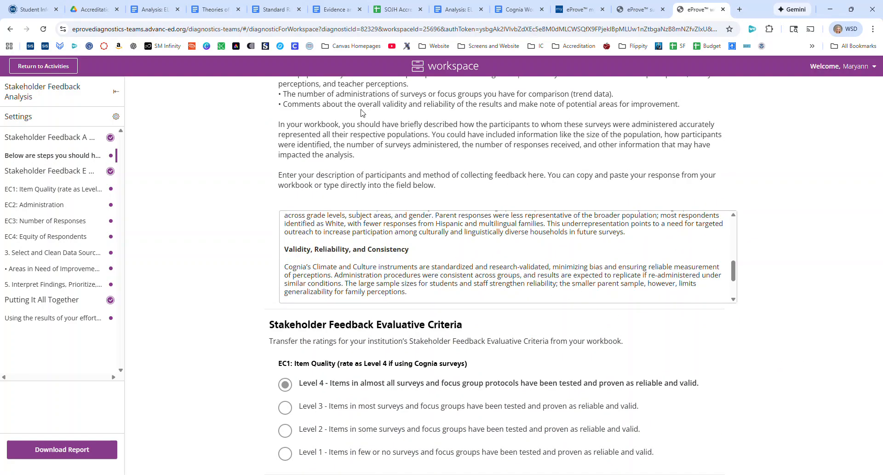
pyautogui.scroll(-1, 333, 140)
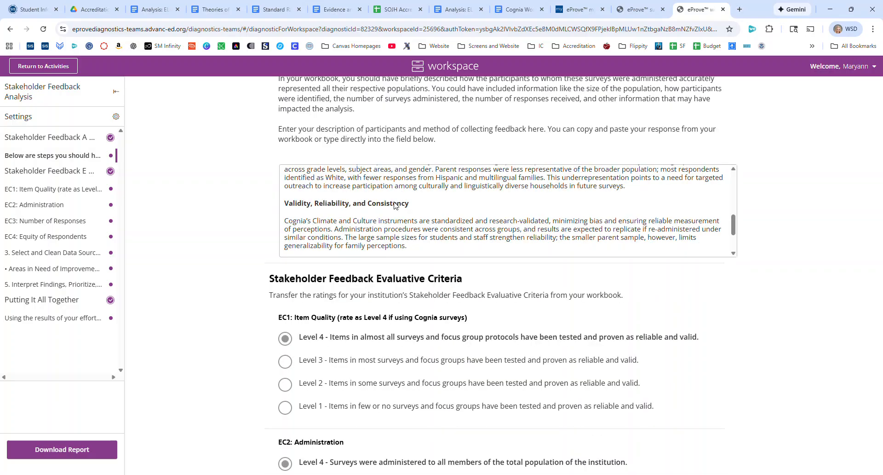
# Step: Switch to the ELEOT Learning Environment Observations Analysis in Google Docs and view Analyze and Synthesize, Theory of Action, and Putting It All Together
pyautogui.click(152, 9)
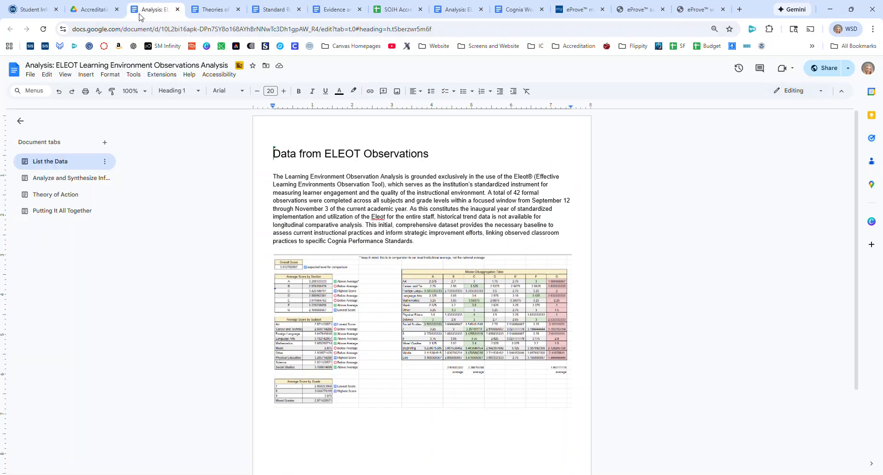
pyautogui.click(62, 178)
pyautogui.click(49, 198)
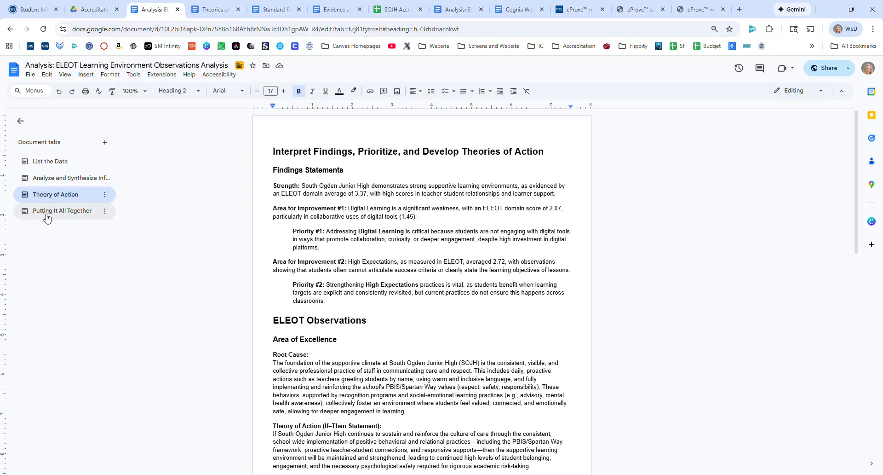
pyautogui.click(46, 215)
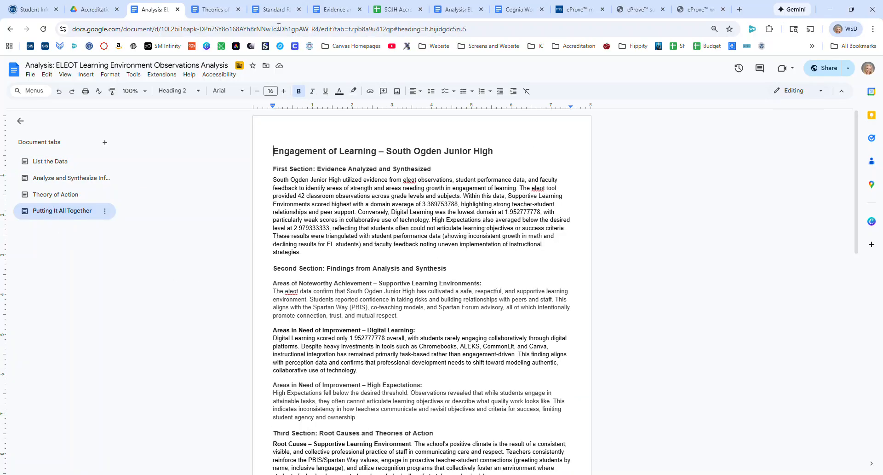
# Step: Return to the Stakeholder Feedback Analysis in eProve and read the Improvement Focus closing the participant description
pyautogui.click(694, 13)
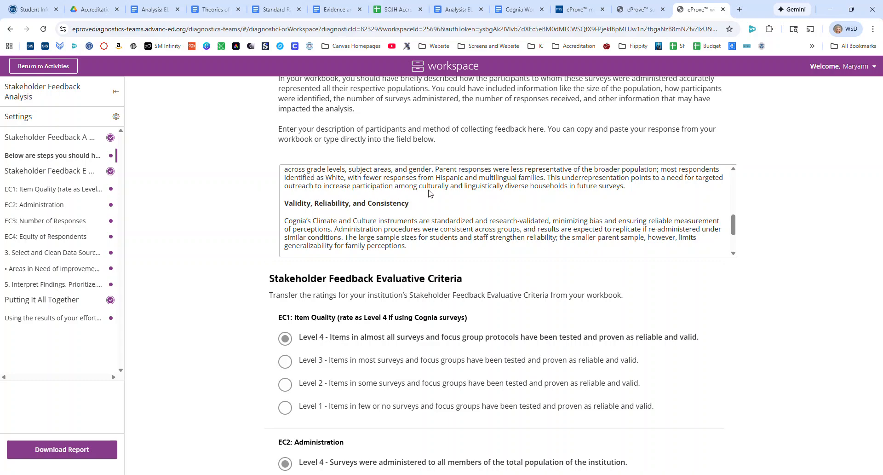
pyautogui.scroll(-1, 411, 224)
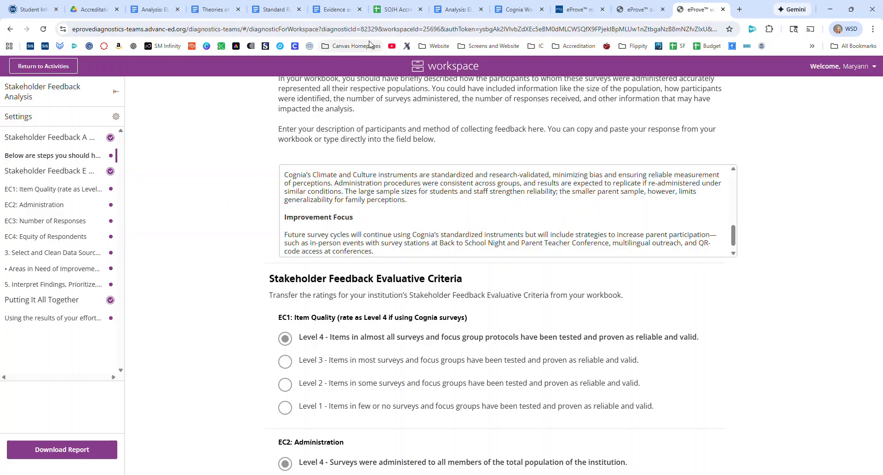
pyautogui.scroll(-1, 660, 205)
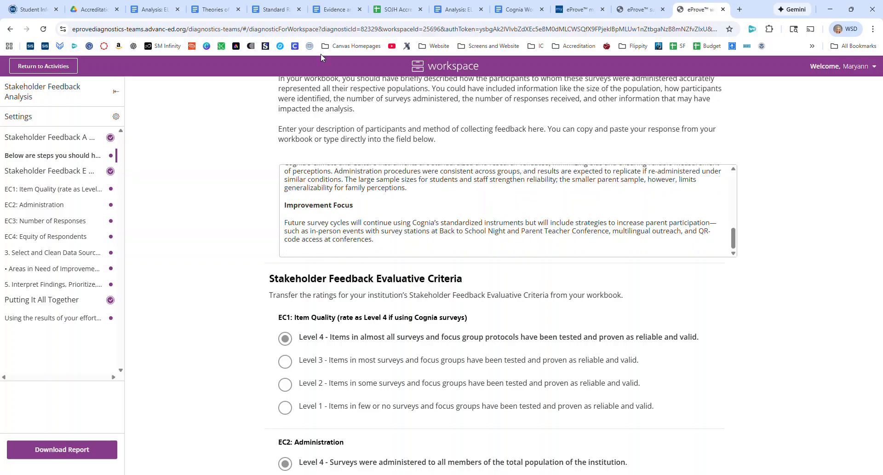
# Step: Look over Google Drive's Accreditation folder and the Repeated Evidence sheet of the SOJH Accreditation Standard Review spreadsheet, and return to the folder
pyautogui.click(101, 13)
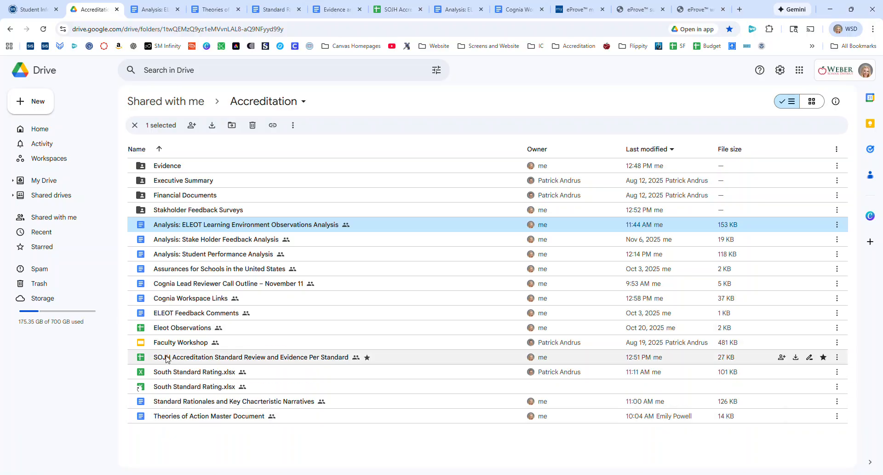
pyautogui.moveTo(155, 335)
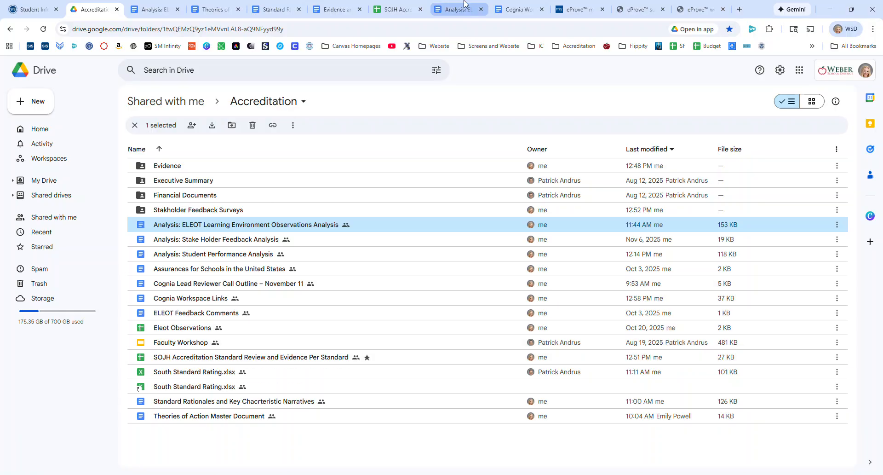
pyautogui.click(393, 9)
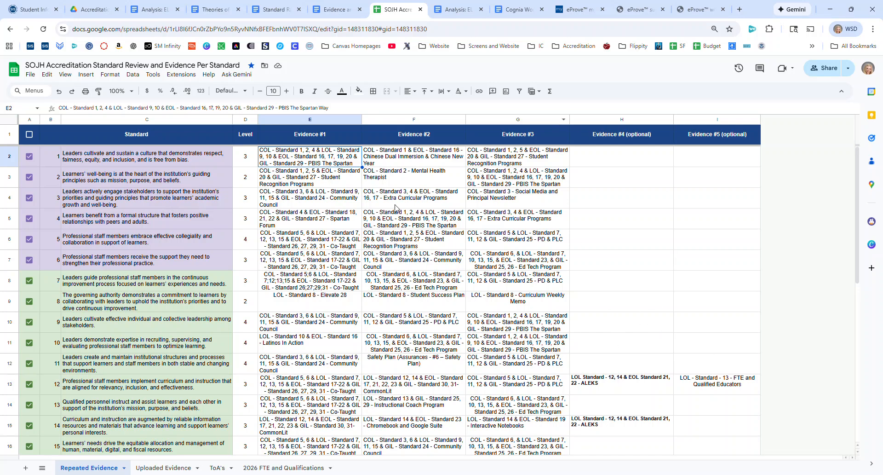
pyautogui.click(93, 10)
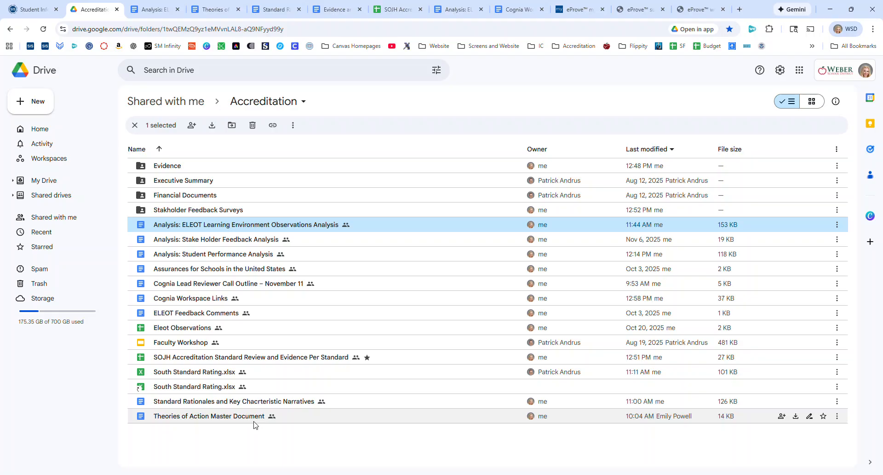
# Step: Read the Student Performance section of the Theories of Action Master Document in Google Docs and return to Drive's Accreditation folder
pyautogui.click(214, 8)
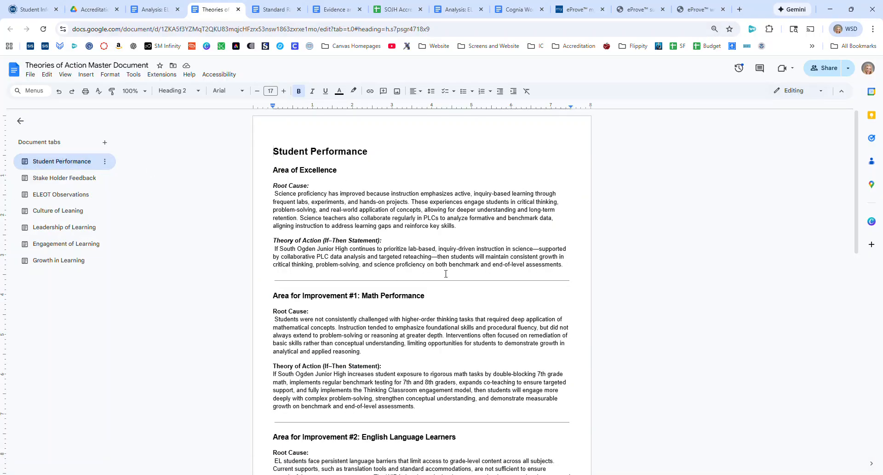
pyautogui.scroll(-4, 446, 274)
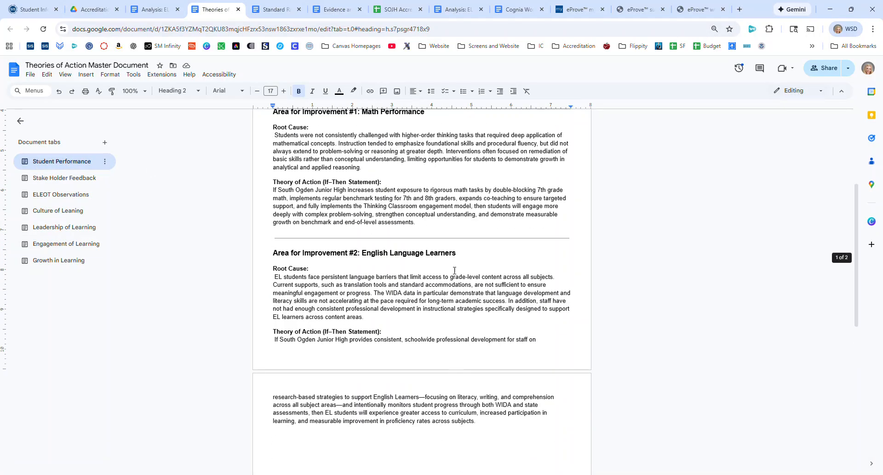
pyautogui.click(90, 9)
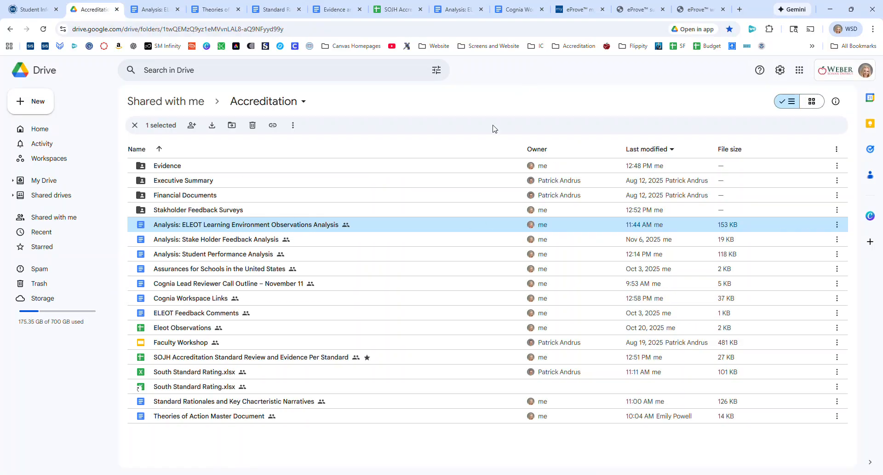
# Step: Review the ToA's sheet of the SOJH Accreditation spreadsheet, highlighting the Who? column and a cell in the Implementation Step column
pyautogui.moveTo(391, 11)
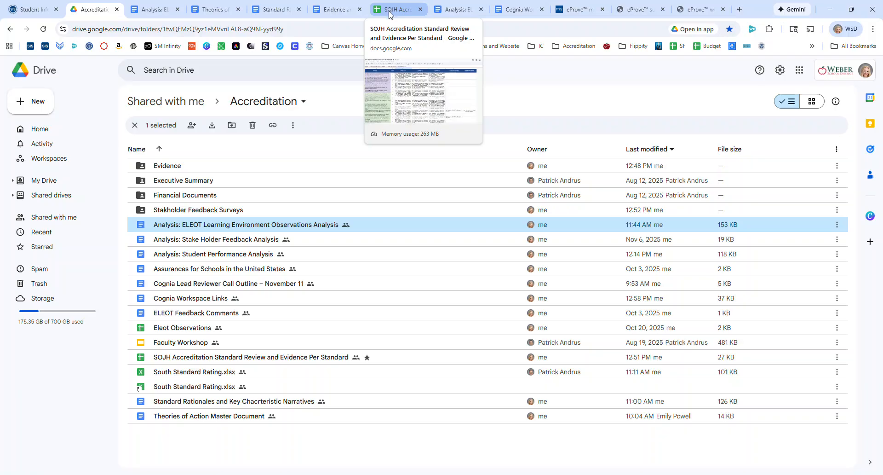
pyautogui.click(391, 11)
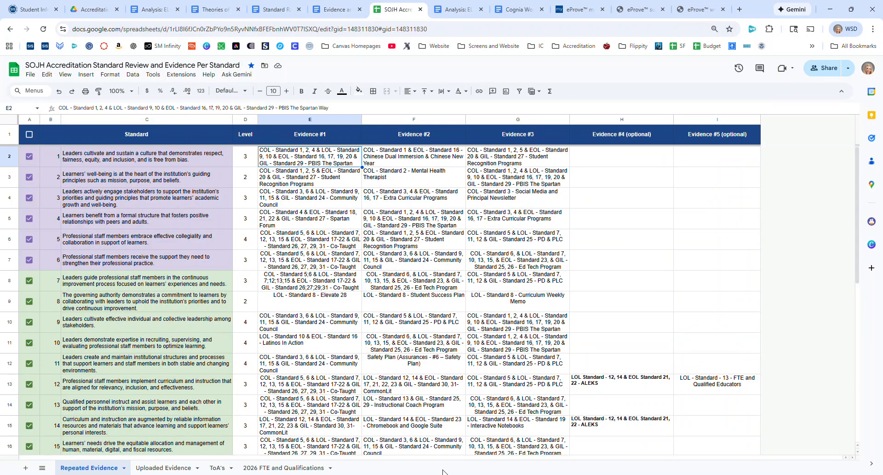
pyautogui.click(217, 468)
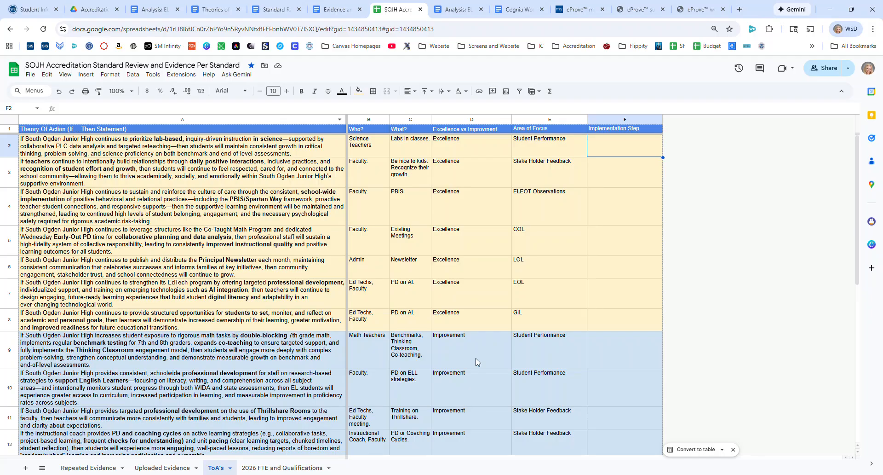
pyautogui.scroll(-3, 281, 381)
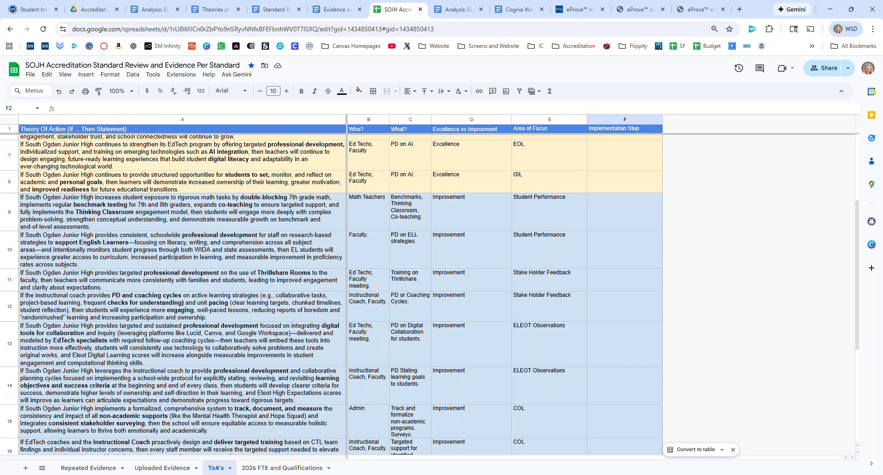
pyautogui.click(368, 120)
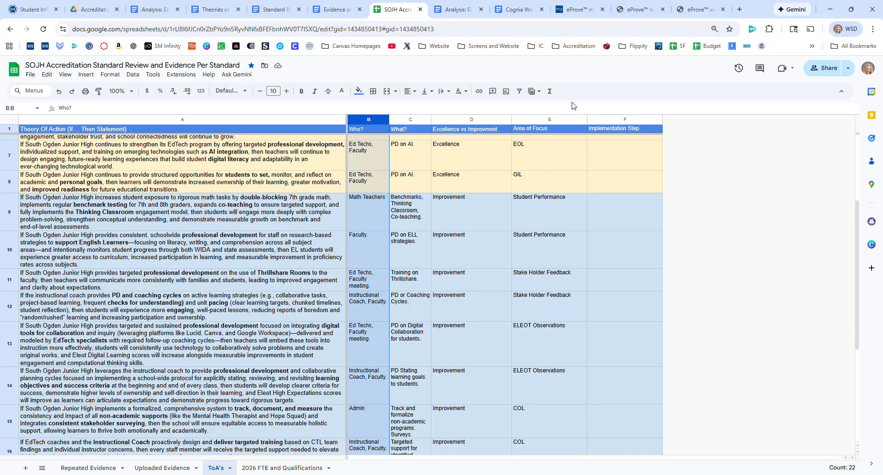
pyautogui.click(604, 159)
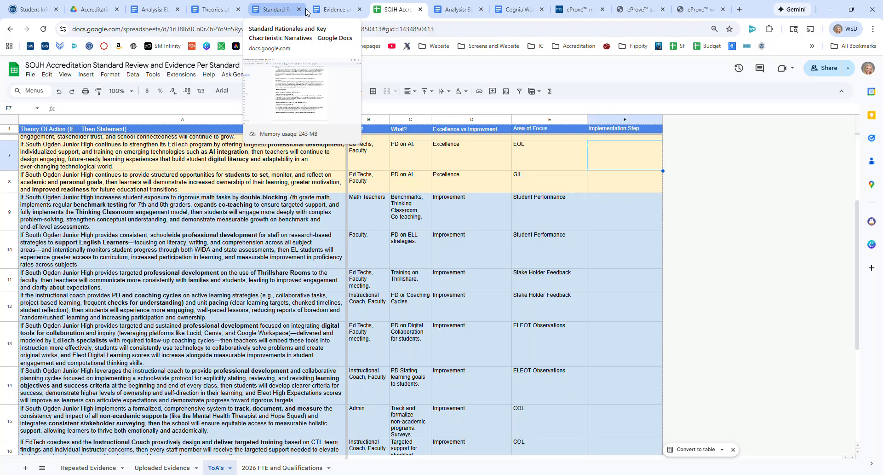
# Step: Switch to the Evidence and Artifacts document in Google Docs and examine its ALEKS and Ed Tech Program program descriptions
pyautogui.click(330, 11)
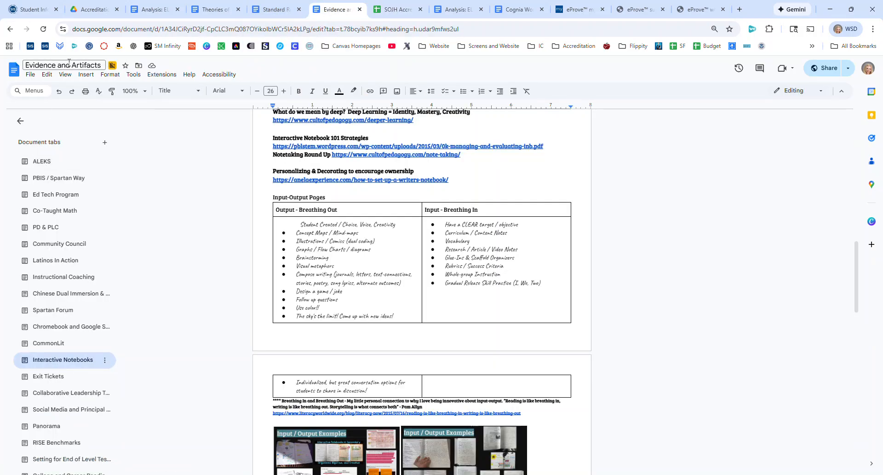
pyautogui.click(39, 162)
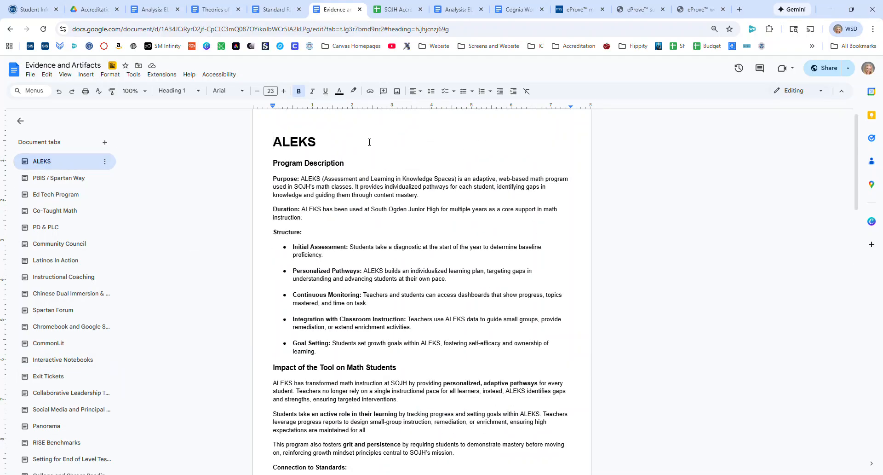
pyautogui.click(45, 196)
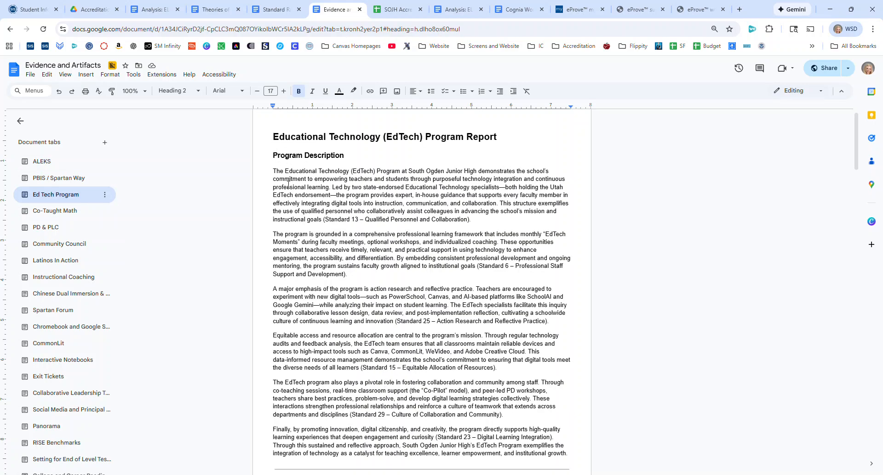
pyautogui.scroll(-3, 310, 255)
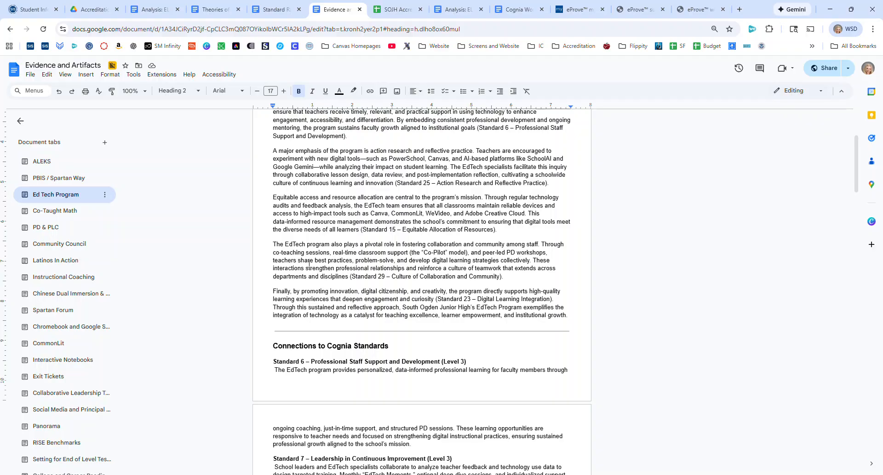
pyautogui.scroll(-2, 318, 181)
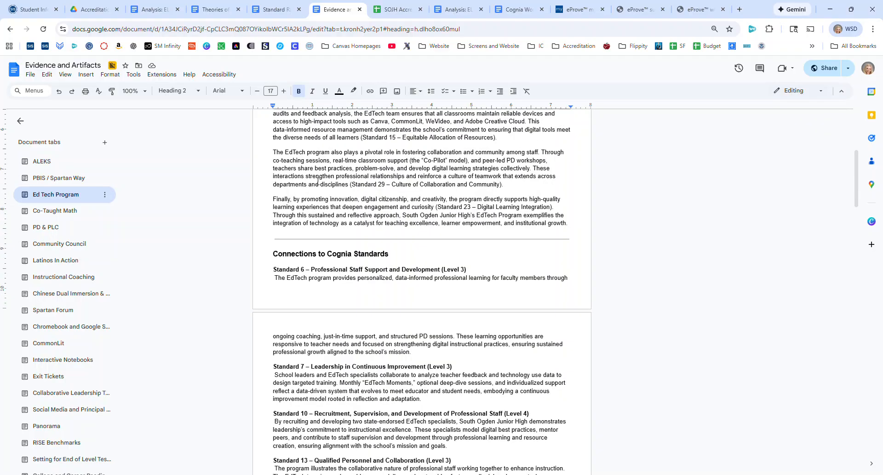
pyautogui.scroll(1, 353, 194)
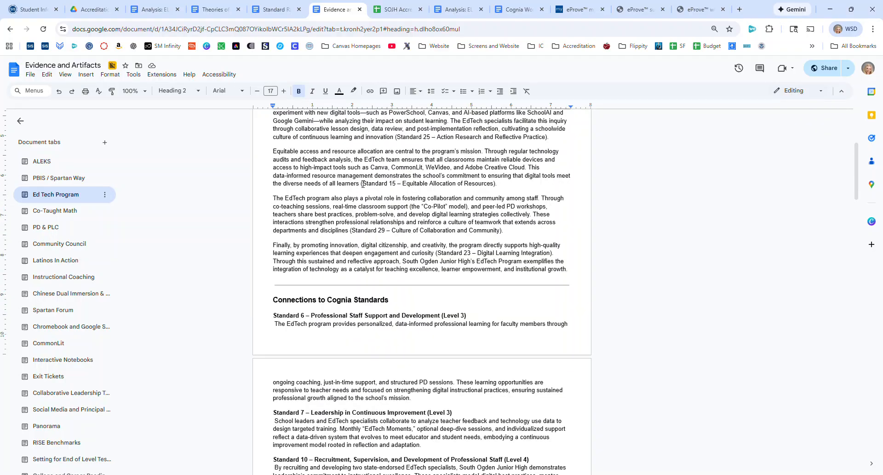
# Step: Highlight the Standard 15 – Equitable Allocation of Resources reference in the Ed Tech Program report and read its Connections to Cognia Standards
pyautogui.moveTo(361, 183); pyautogui.dragTo(496, 186)
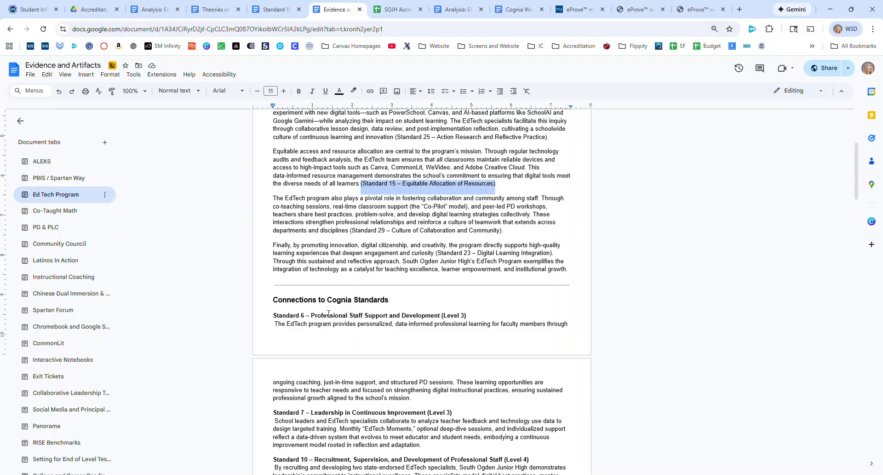
pyautogui.scroll(-1, 329, 313)
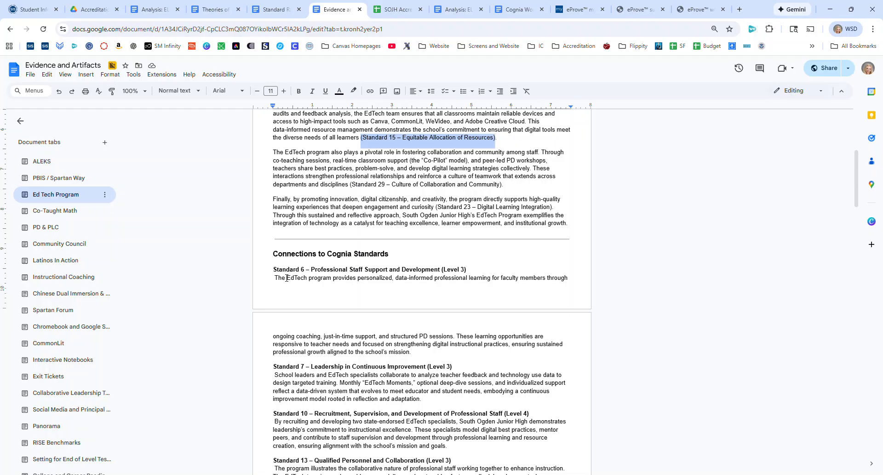
pyautogui.scroll(-1, 287, 278)
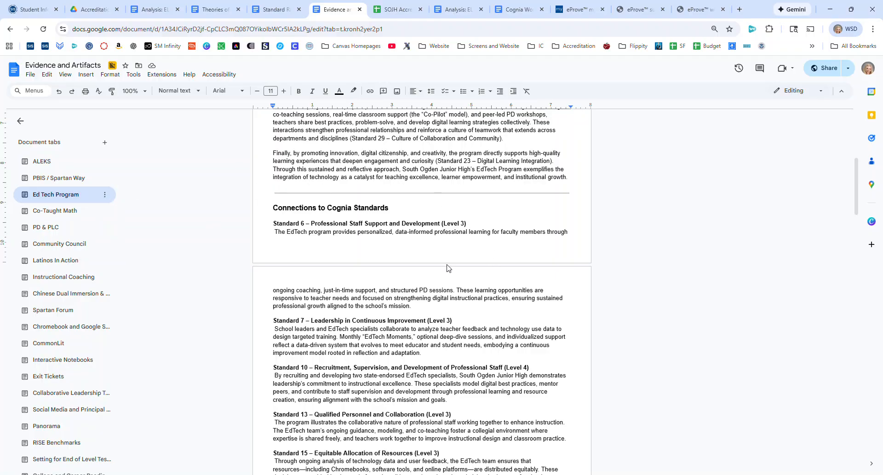
# Step: Read the Ed Tech Program report from its Cognia standards through the Monthly Professional Development evidence, and open the RISE Benchmarks report
pyautogui.scroll(-8, 449, 267)
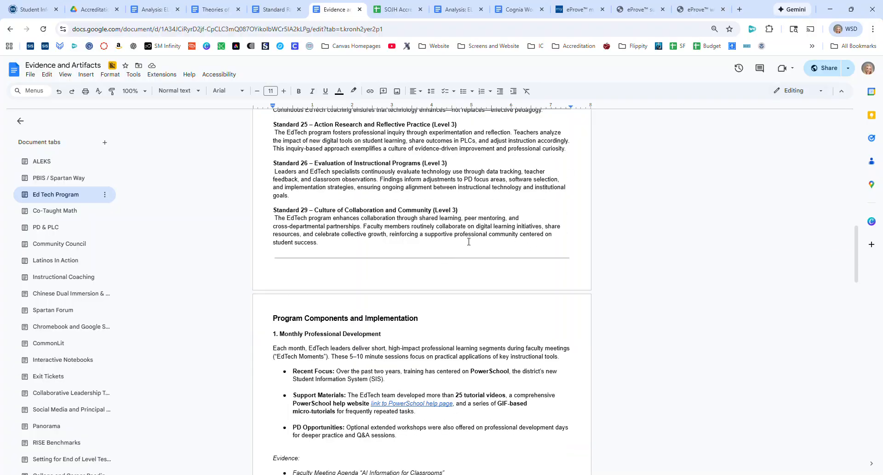
pyautogui.scroll(-2, 422, 258)
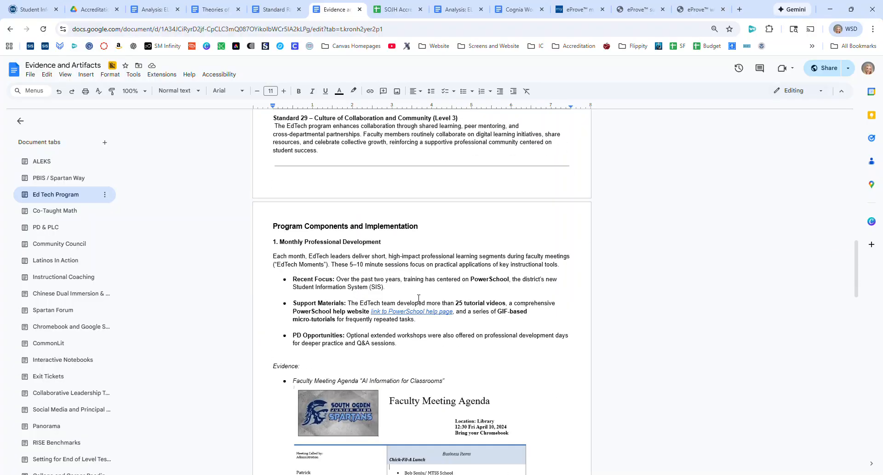
pyautogui.scroll(-5, 418, 298)
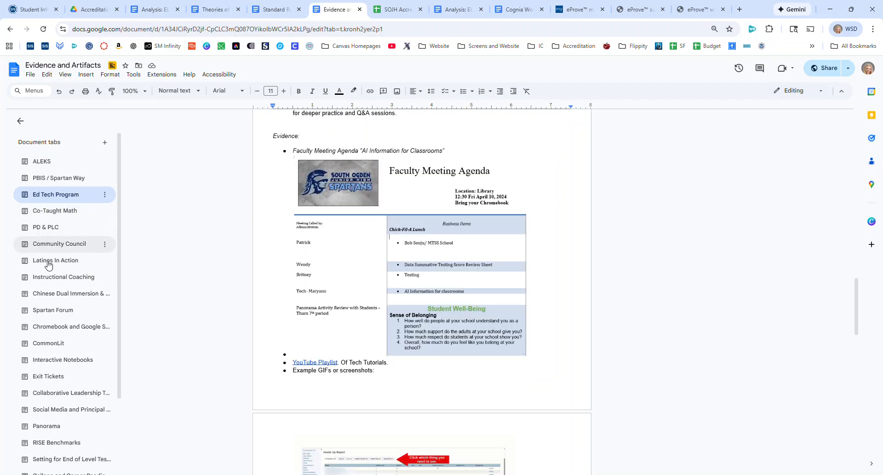
pyautogui.click(58, 445)
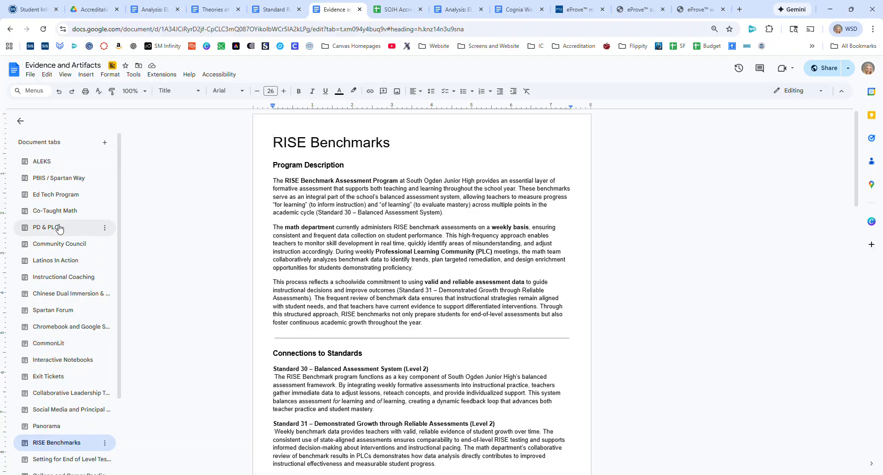
pyautogui.scroll(-2, 58, 229)
pyautogui.scroll(2, 93, 395)
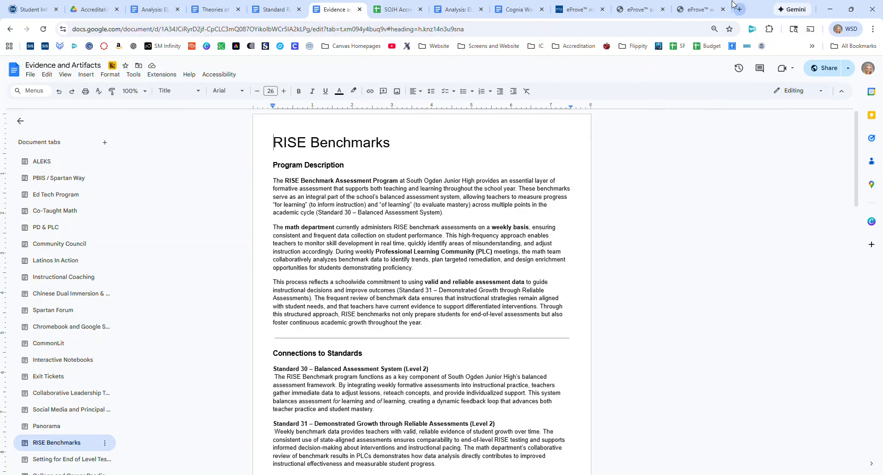
# Step: Switch to eProve Workspace, return to the Activities list and open the Complete Accreditation Portfolio task
pyautogui.click(694, 5)
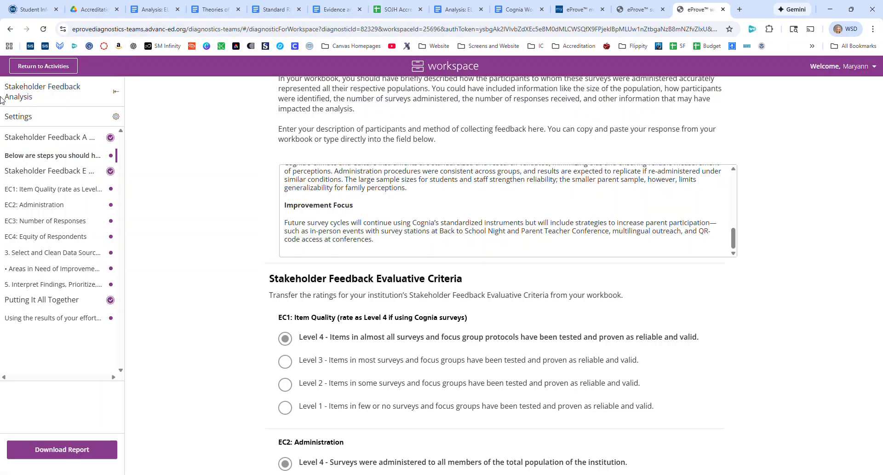
pyautogui.click(59, 69)
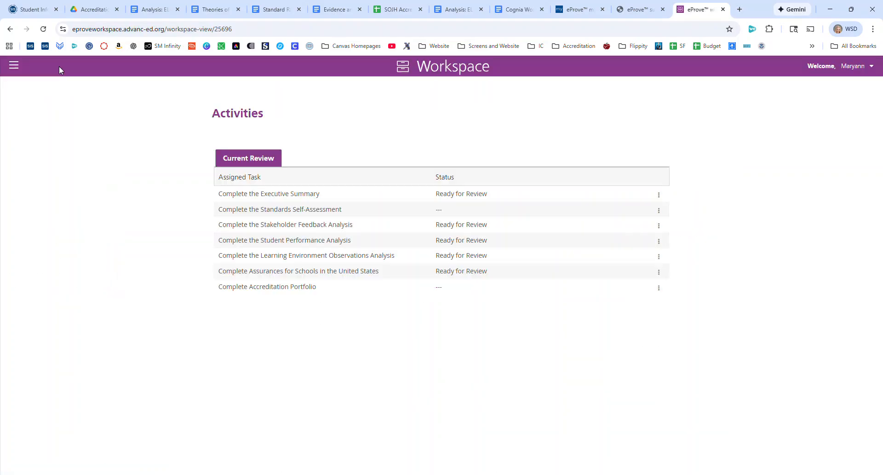
pyautogui.click(660, 290)
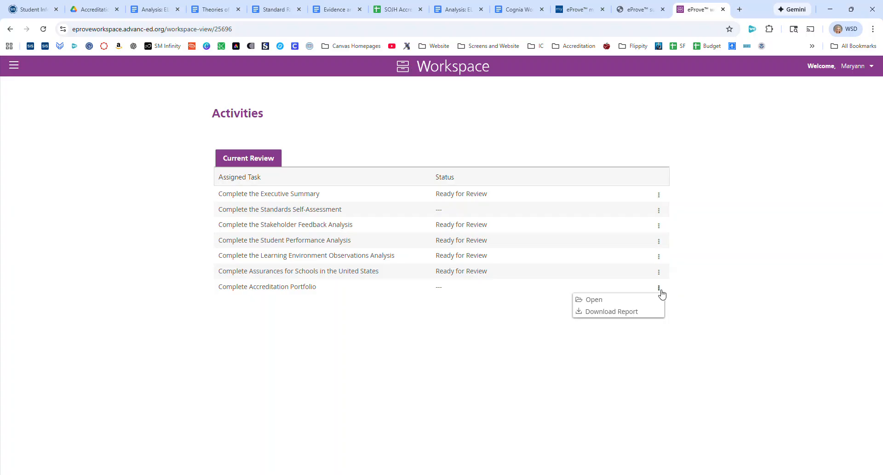
pyautogui.click(633, 300)
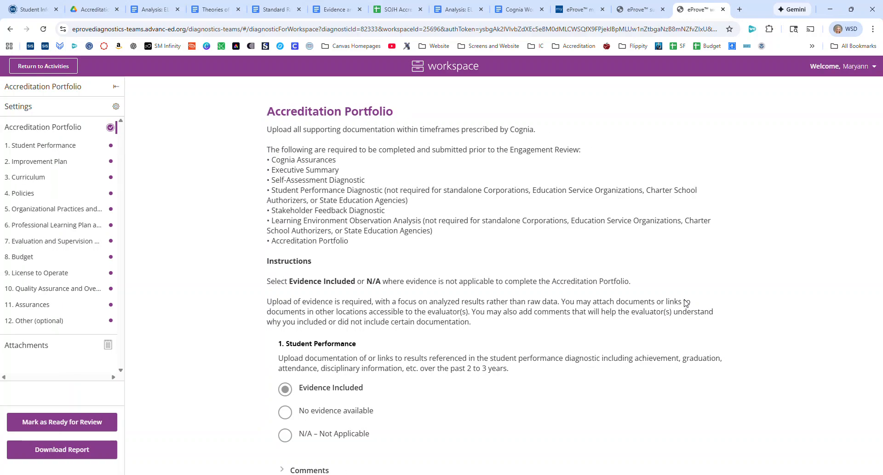
# Step: Examine the portfolio's Student Performance item, expanding and collapsing its Comments section
pyautogui.scroll(-3, 498, 271)
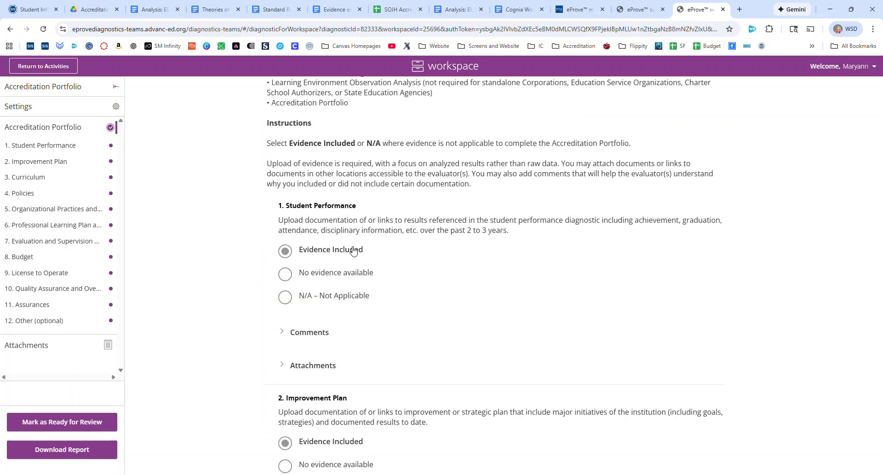
pyautogui.click(287, 335)
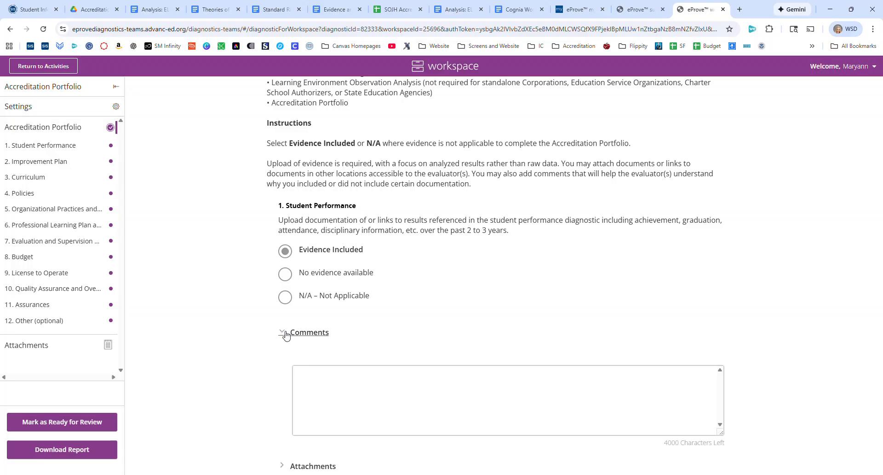
pyautogui.click(286, 335)
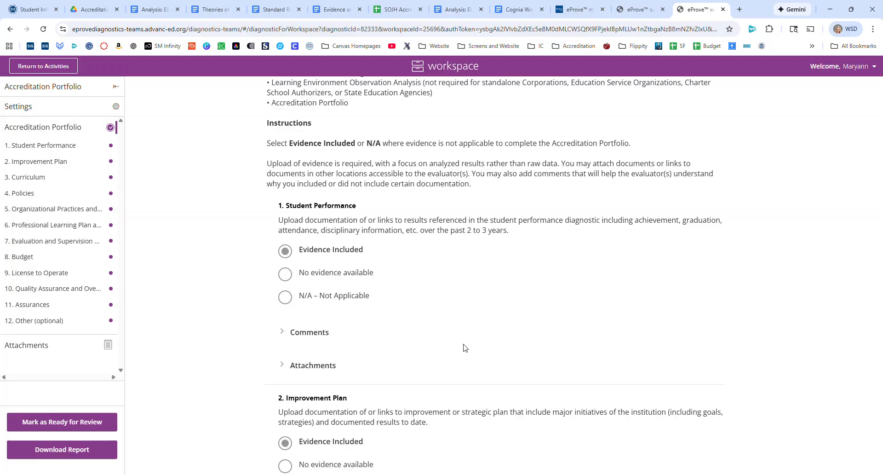
# Step: Open the Accreditation Portfolio's Attachments list and review the uploaded evidence down to the final entry
pyautogui.click(108, 345)
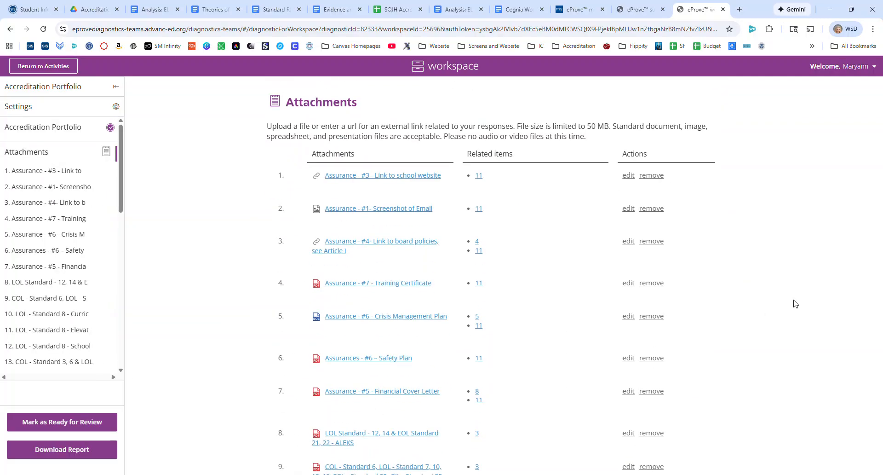
pyautogui.scroll(-2, 388, 321)
pyautogui.scroll(-2, 389, 323)
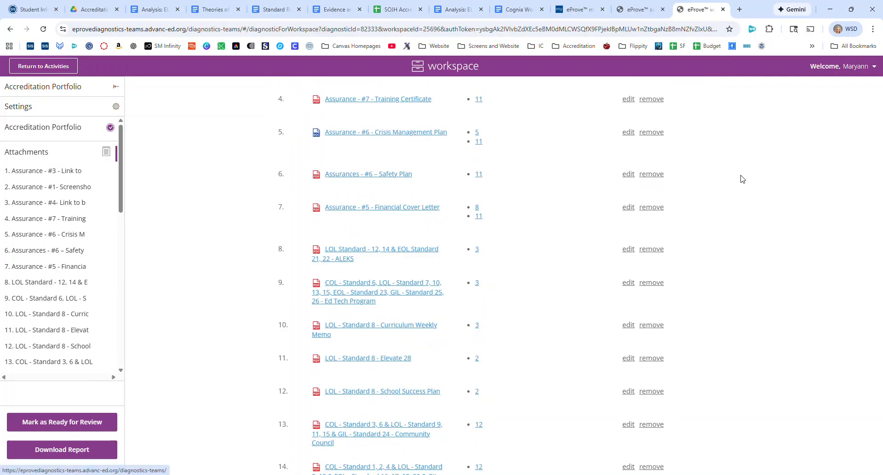
pyautogui.scroll(3, 741, 202)
pyautogui.scroll(-13, 418, 304)
pyautogui.scroll(-10, 405, 301)
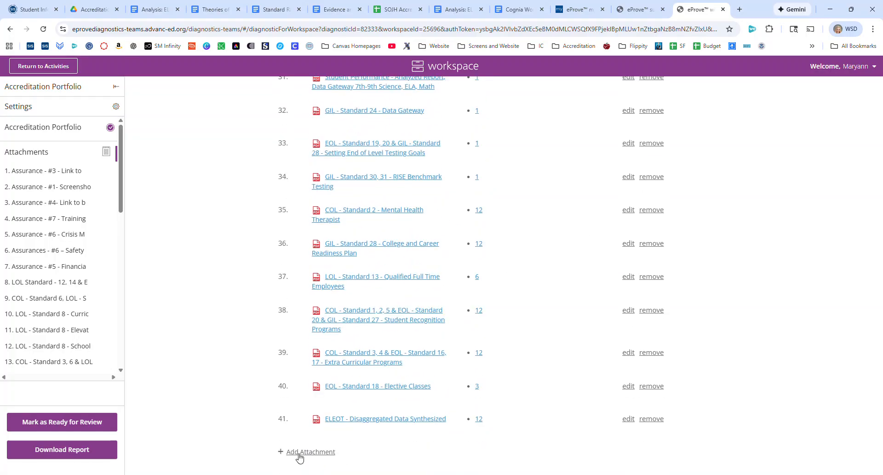
# Step: Open the form for adding an attachment and inspect its name field and the choices of related items
pyautogui.click(300, 452)
pyautogui.scroll(-4, 615, 402)
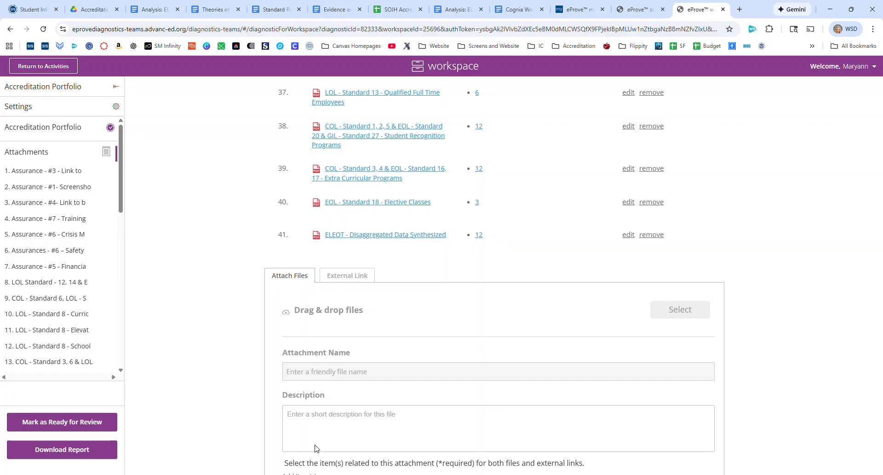
pyautogui.click(306, 370)
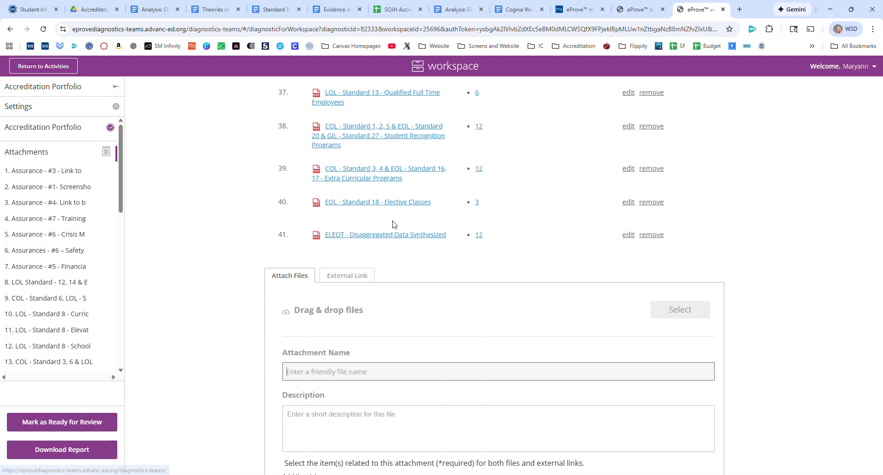
pyautogui.scroll(-1, 395, 224)
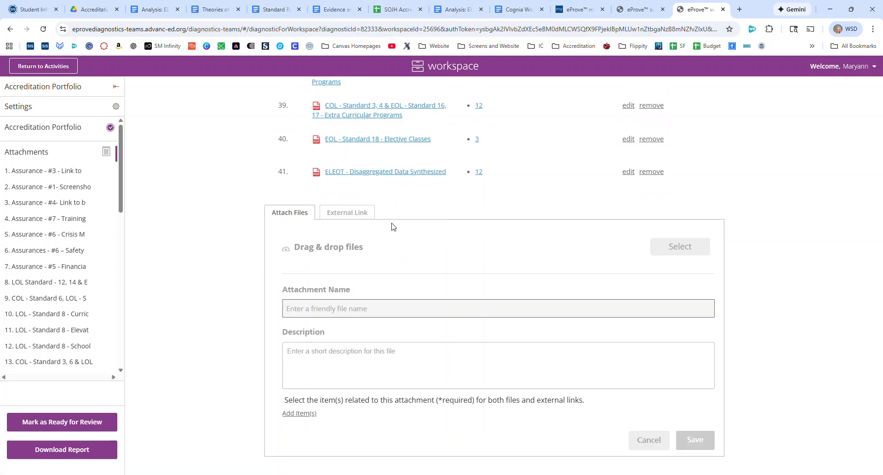
pyautogui.click(299, 414)
pyautogui.scroll(-2, 297, 396)
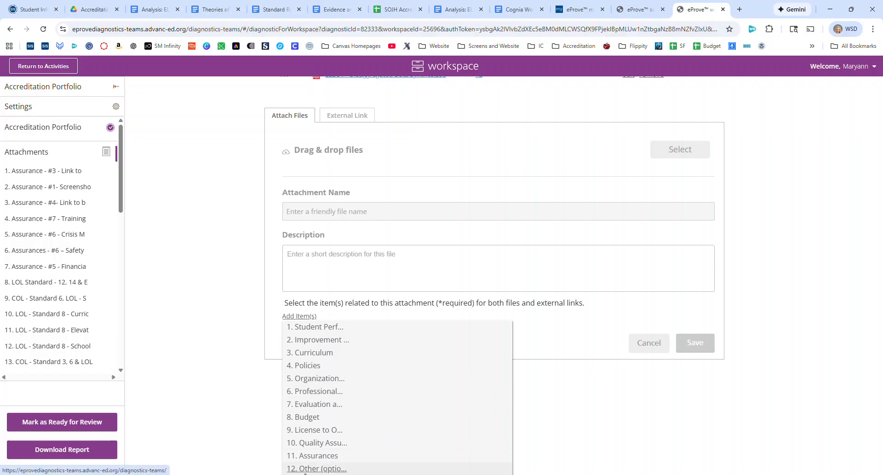
pyautogui.click(587, 357)
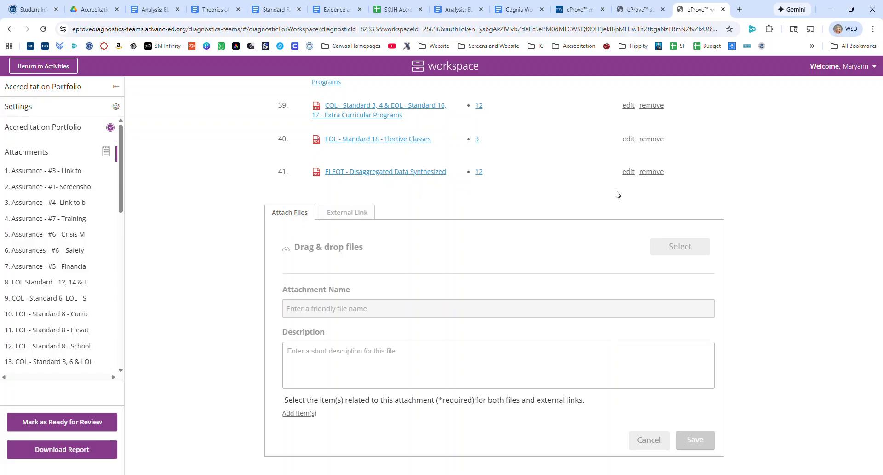
# Step: Review the uploaded attachments from the ELEOT data entry back up to the first one
pyautogui.scroll(1, 335, 210)
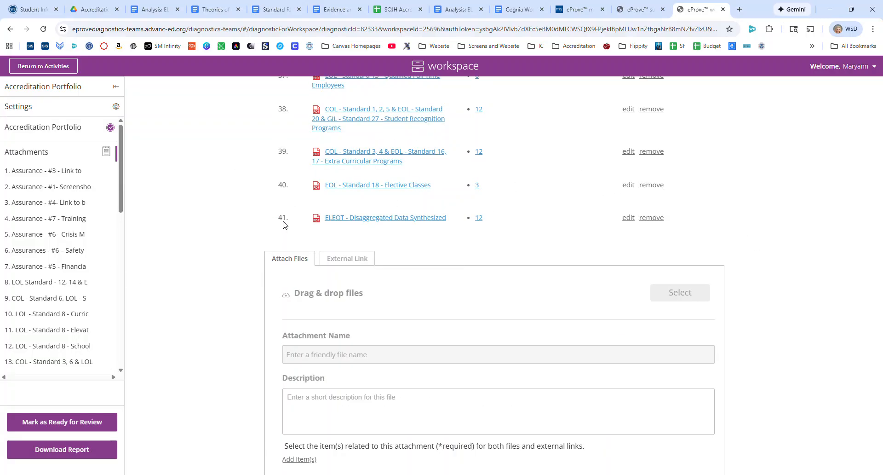
pyautogui.scroll(20, 283, 224)
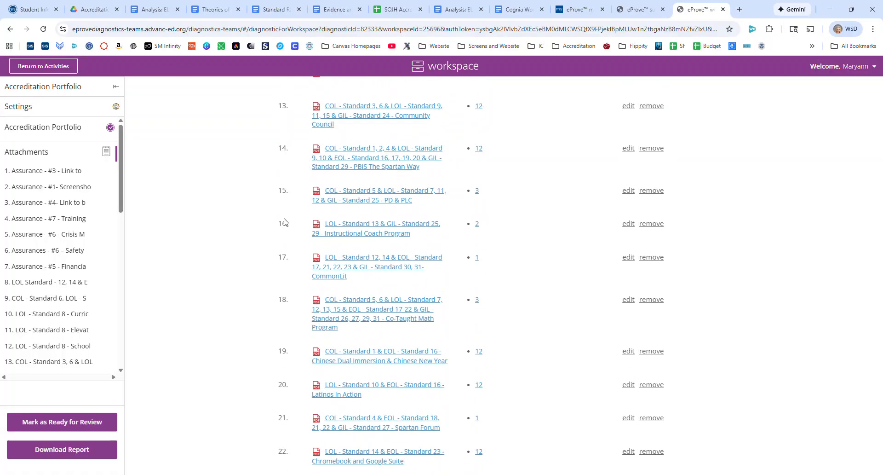
pyautogui.scroll(12, 284, 222)
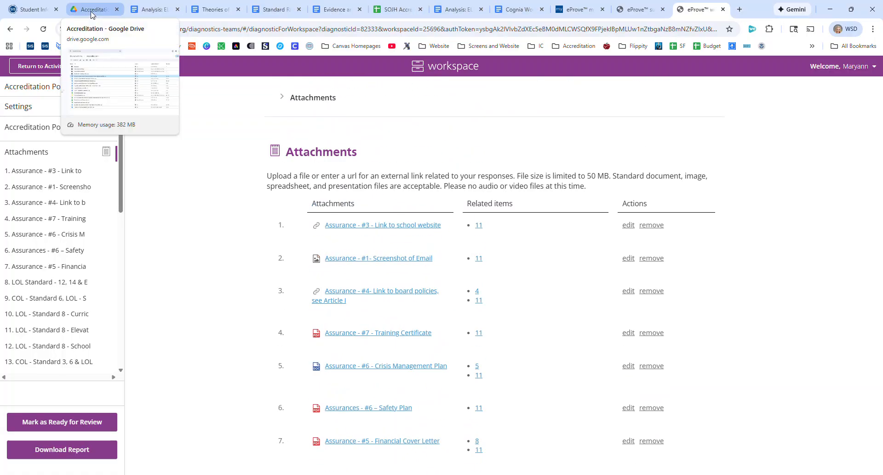
# Step: Switch to the SOJH Accreditation spreadsheet in Google Sheets, examine its Repeated Evidence sheet and return to the Evidence and Artifacts document
pyautogui.click(393, 7)
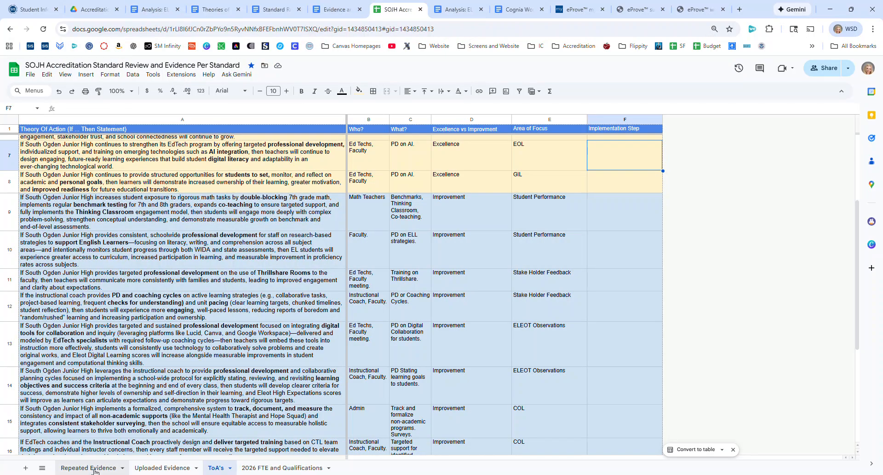
pyautogui.click(94, 469)
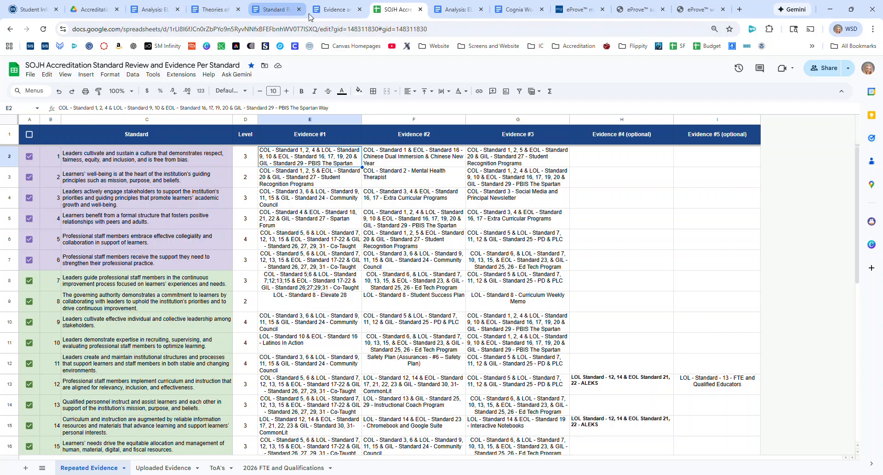
pyautogui.click(330, 15)
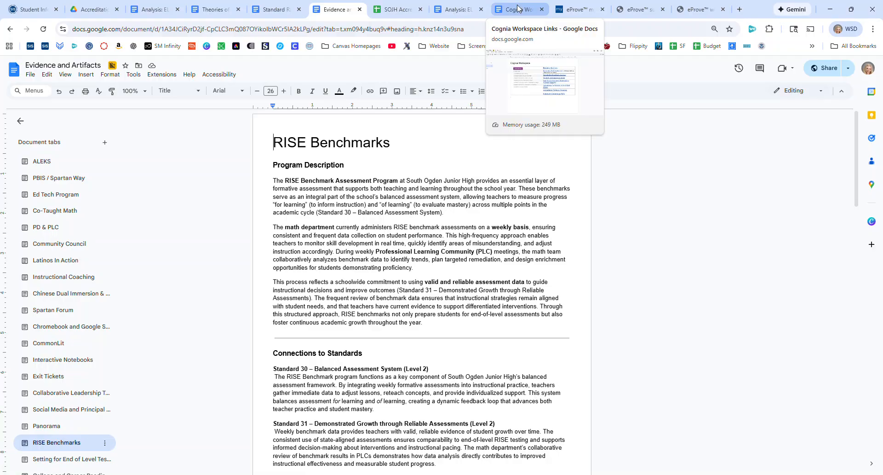
# Step: Return to the Activities list in eProve Workspace and compare it with the Cognia Workspace Links document in Google Docs
pyautogui.click(697, 10)
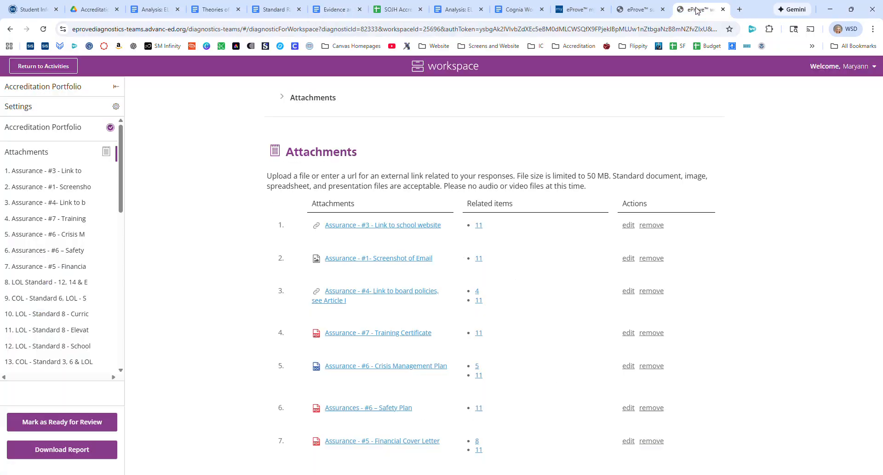
pyautogui.click(45, 67)
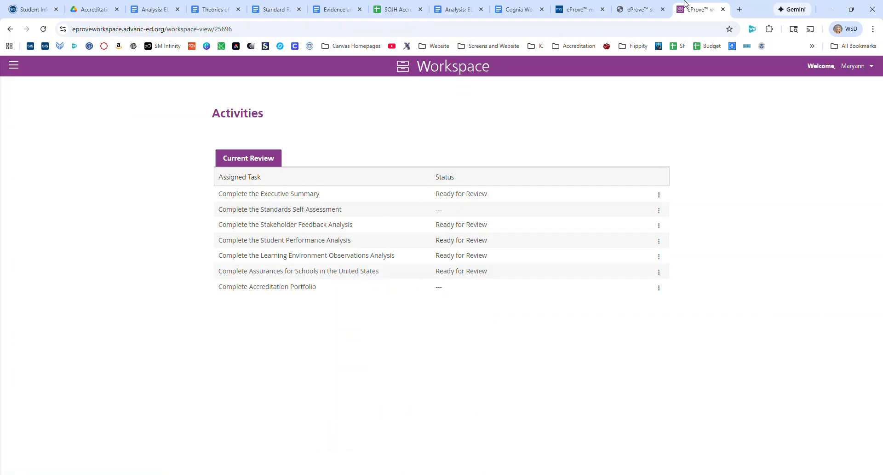
pyautogui.click(512, 13)
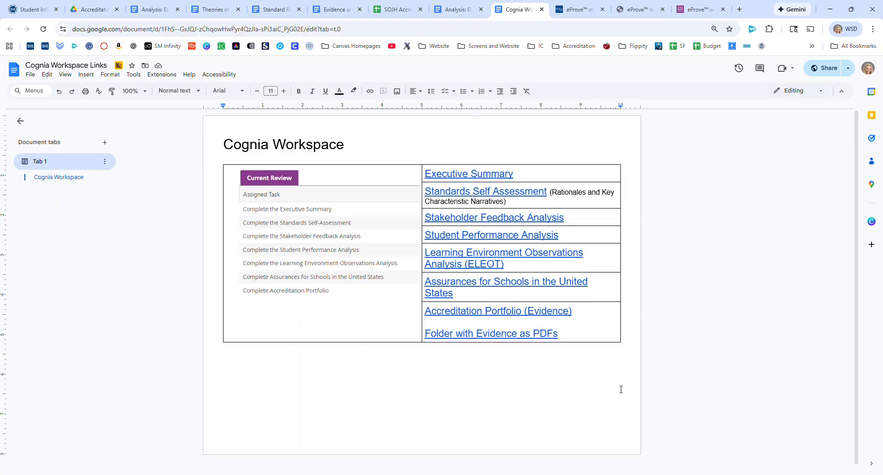
# Step: Revisit the Repeated Evidence sheet in Google Sheets and the Student Performance section of the Theories of Action Master Document in Google Docs
pyautogui.click(393, 10)
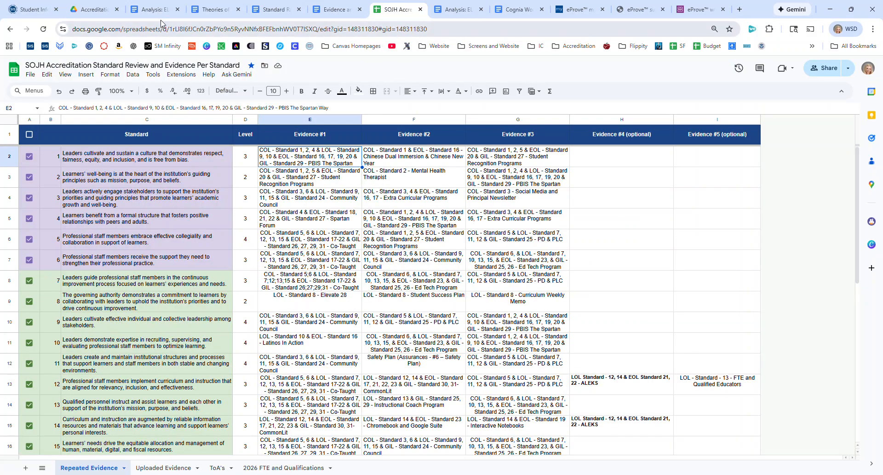
pyautogui.click(209, 11)
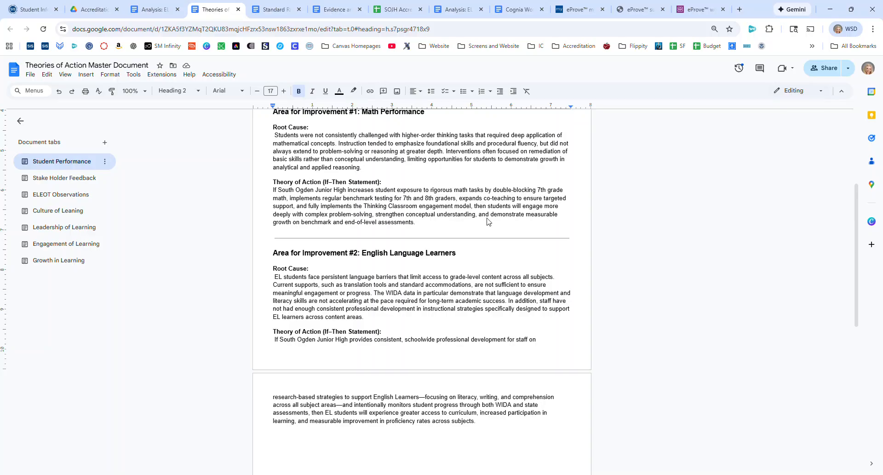
pyautogui.scroll(3, 489, 221)
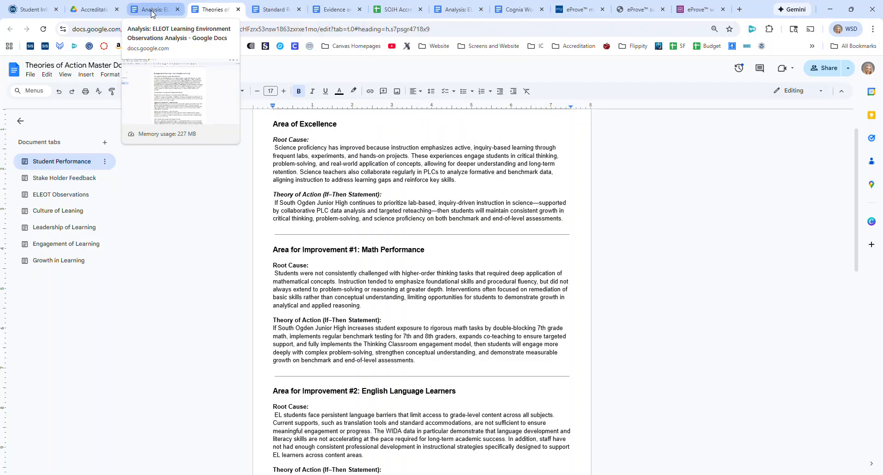
# Step: Open the ELEOT Feedback Comments document from Drive's Accreditation folder, read it and return to the folder
pyautogui.click(99, 13)
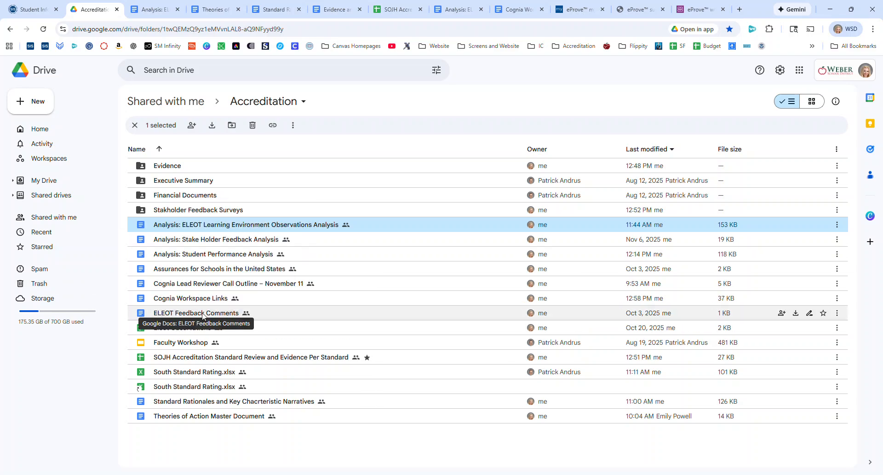
pyautogui.doubleClick(158, 314)
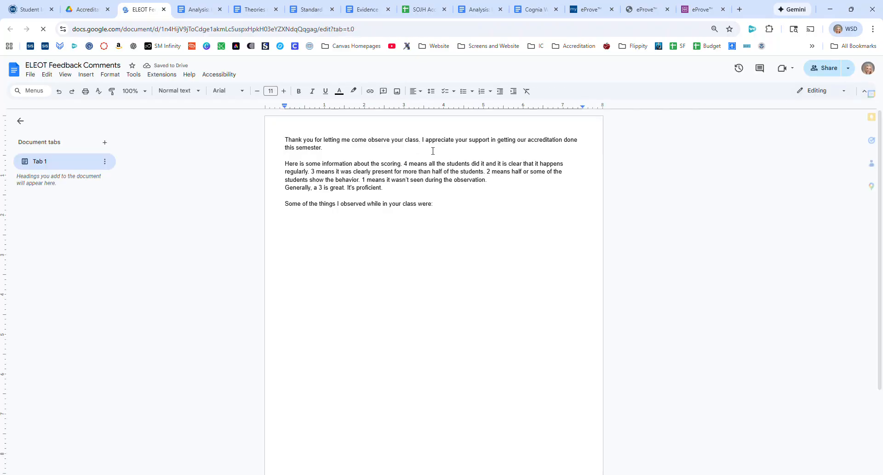
pyautogui.click(87, 9)
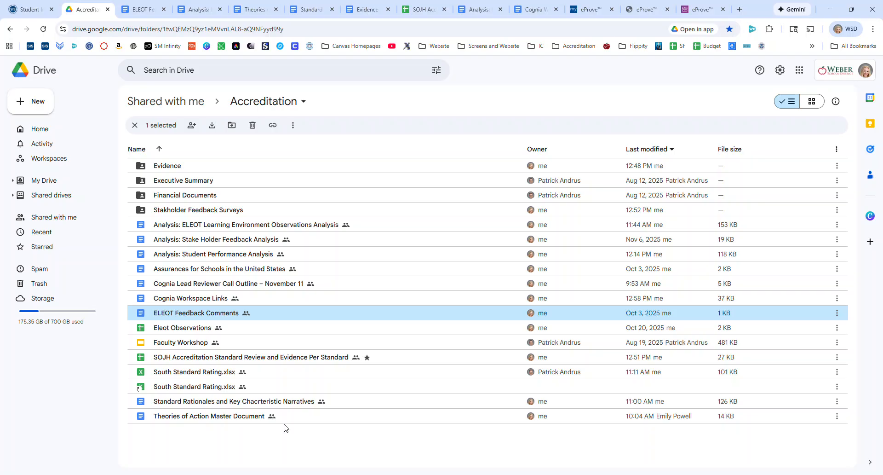
# Step: Open the Cognia Lead Reviewer Call Outline – November 11 document from Drive, read through it and return to the Accreditation folder
pyautogui.moveTo(235, 282)
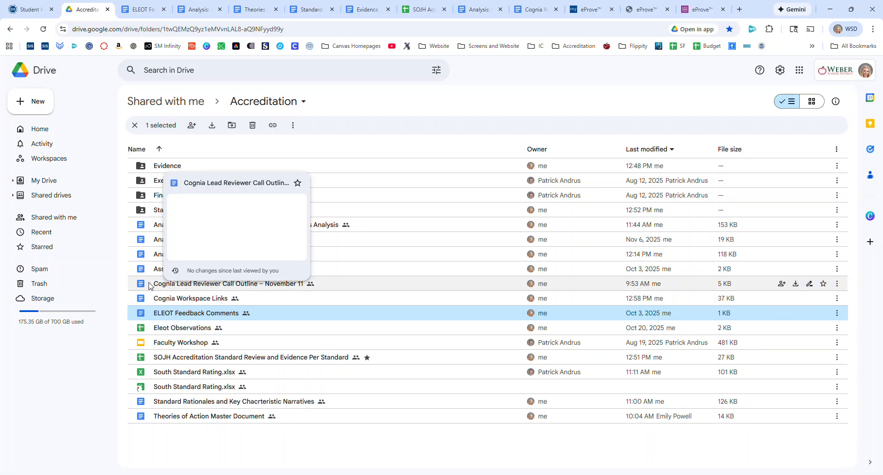
pyautogui.doubleClick(269, 284)
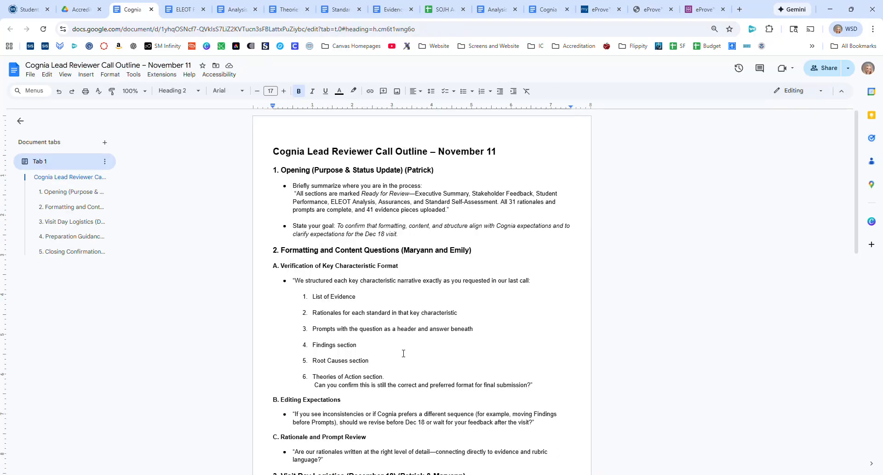
pyautogui.scroll(-4, 403, 353)
pyautogui.scroll(4, 402, 355)
pyautogui.click(81, 9)
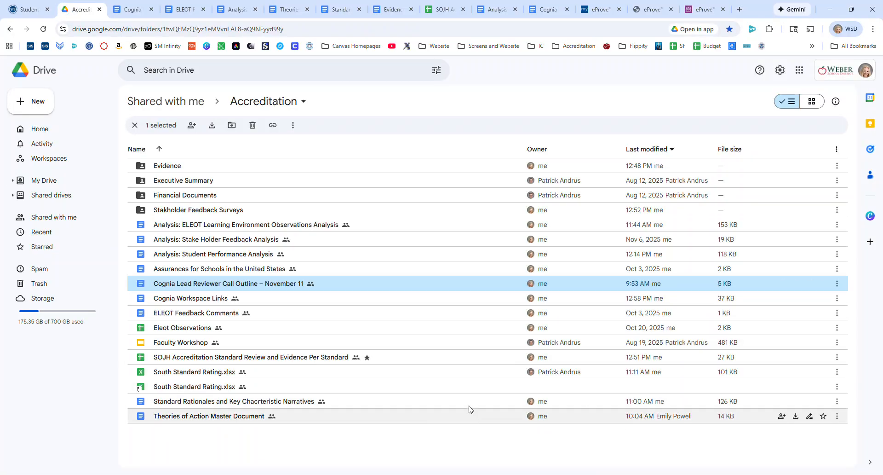
pyautogui.click(138, 11)
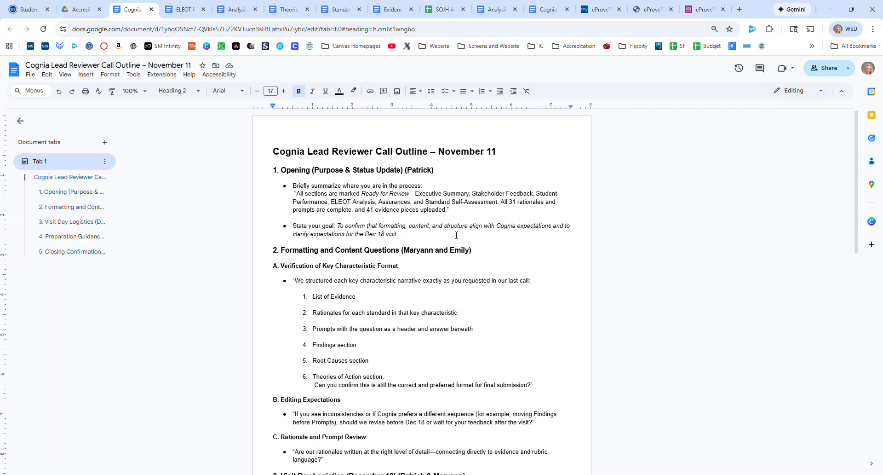
pyautogui.click(78, 14)
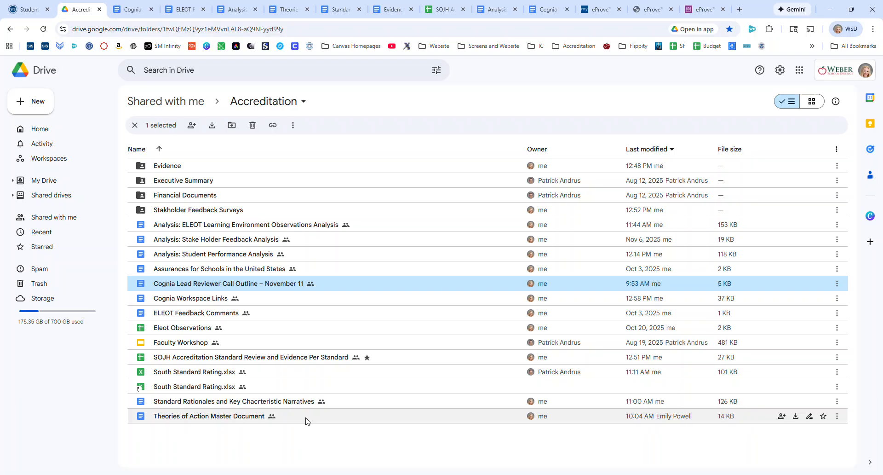